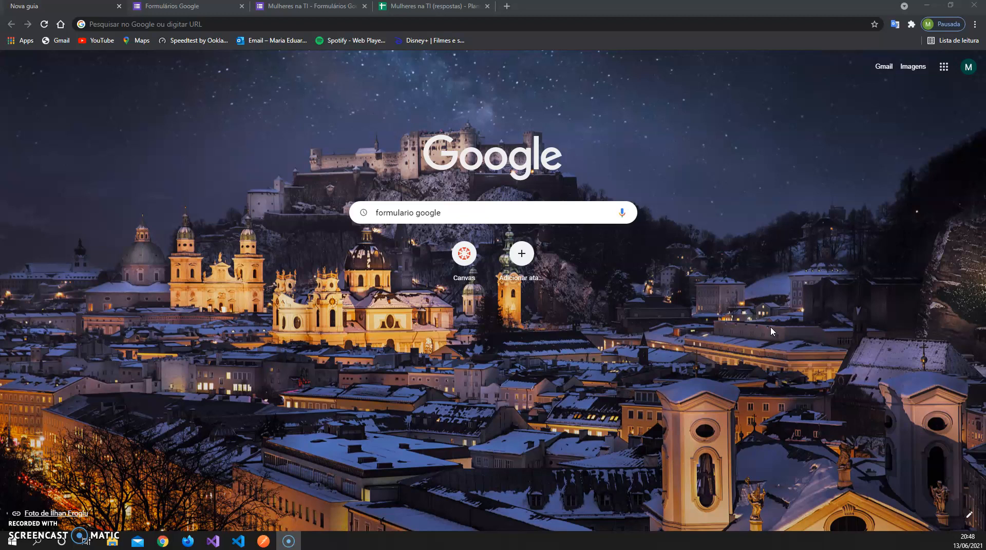
Step: Look for Formulários in the Google apps list, then switch to the already open Google Forms home page
{"action": "left_click", "coordinate": [944, 74]}
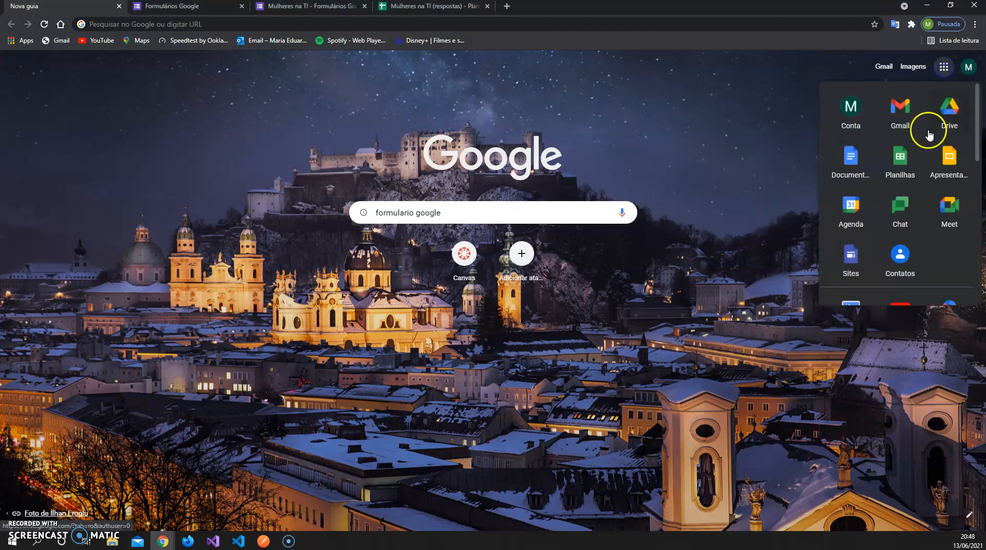
{"action": "scroll", "coordinate": [923, 152], "scroll_direction": "down", "scroll_amount": 5}
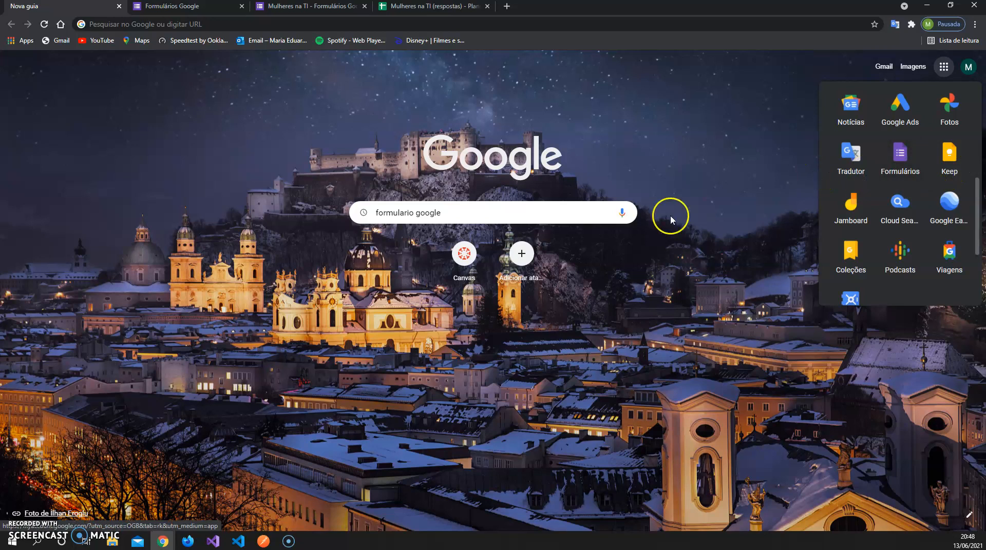
{"action": "left_click", "coordinate": [201, 8]}
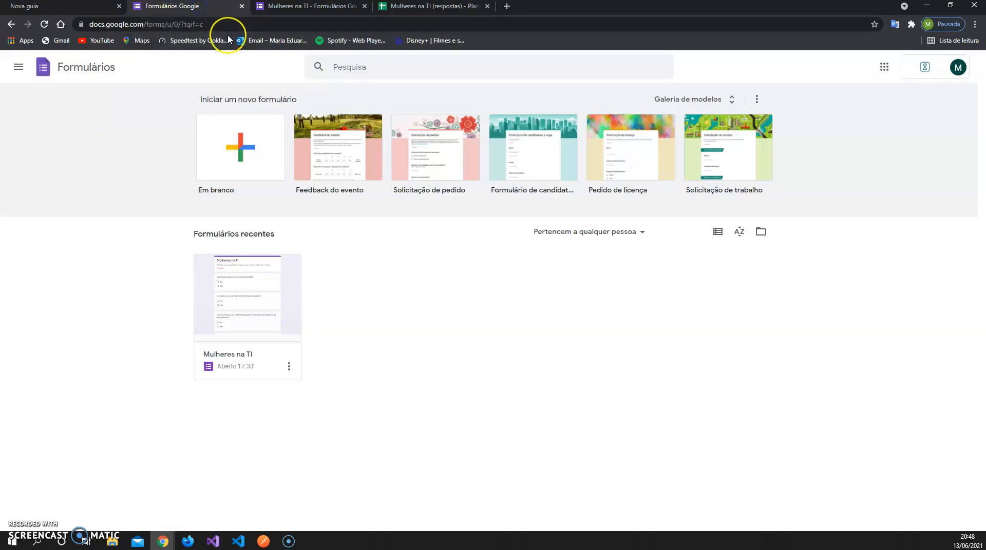
{"action": "left_click", "coordinate": [374, 280]}
{"action": "left_click", "coordinate": [372, 186]}
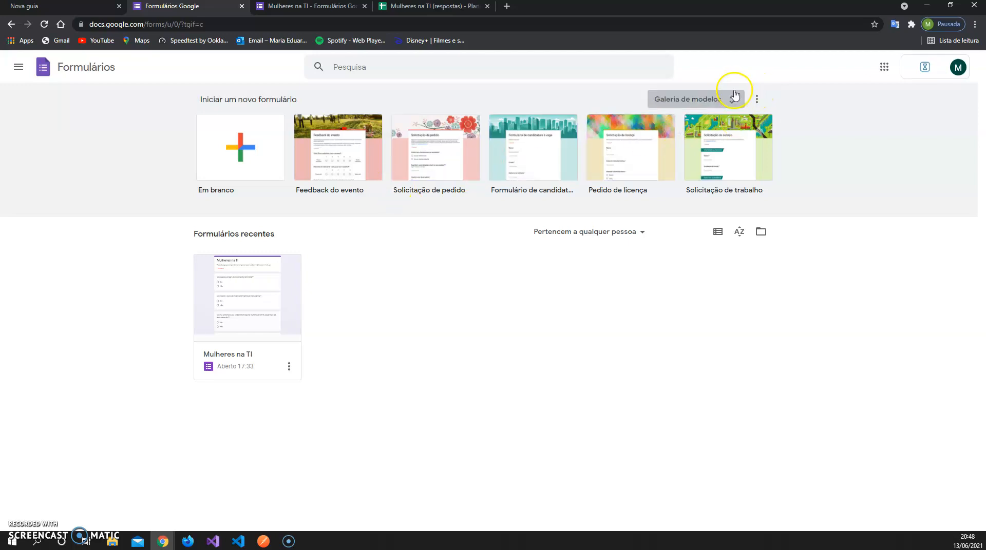
Step: Browse the general form templates for work, personal and education use in the template gallery
{"action": "left_click", "coordinate": [687, 106]}
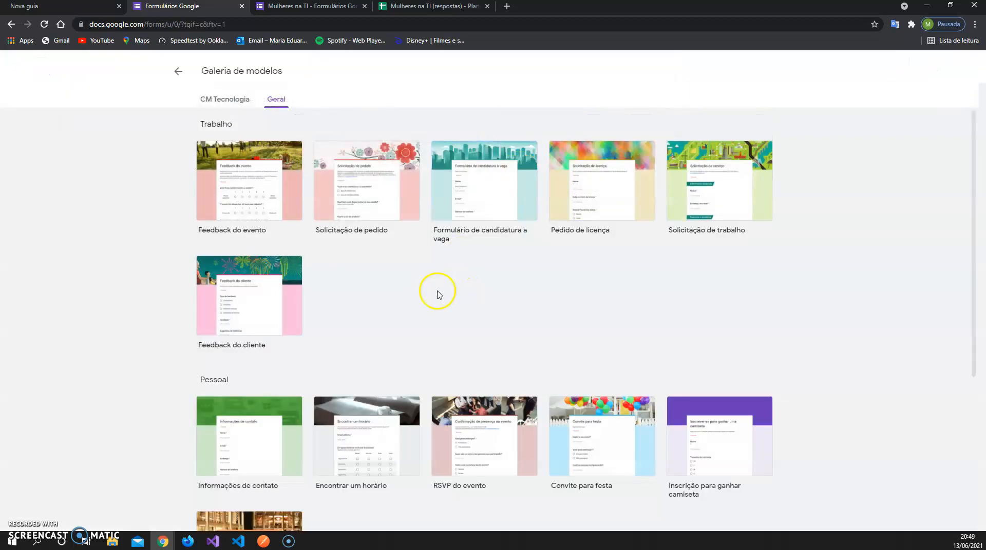
{"action": "scroll", "coordinate": [427, 296], "scroll_direction": "down", "scroll_amount": 2}
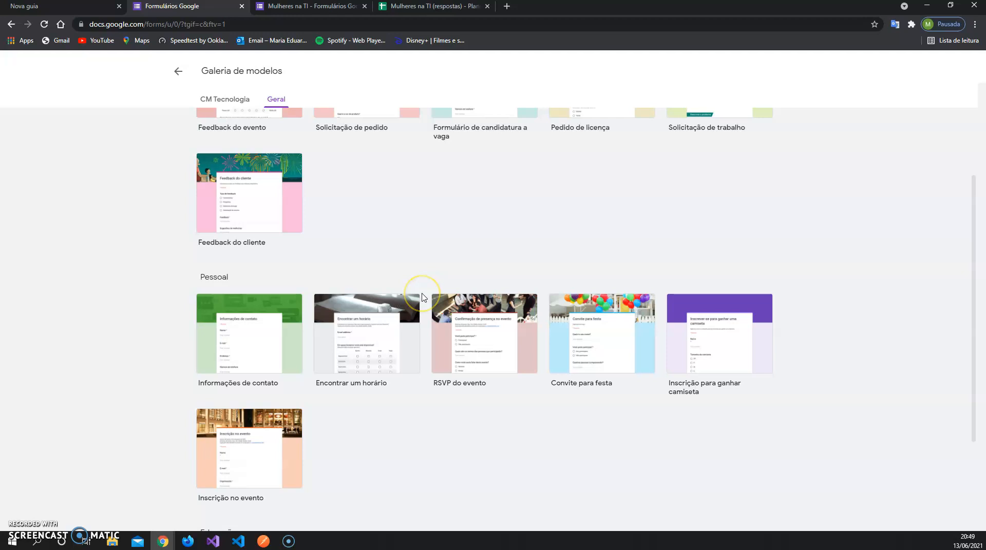
{"action": "scroll", "coordinate": [422, 300], "scroll_direction": "down", "scroll_amount": 1}
{"action": "scroll", "coordinate": [436, 323], "scroll_direction": "down", "scroll_amount": 1}
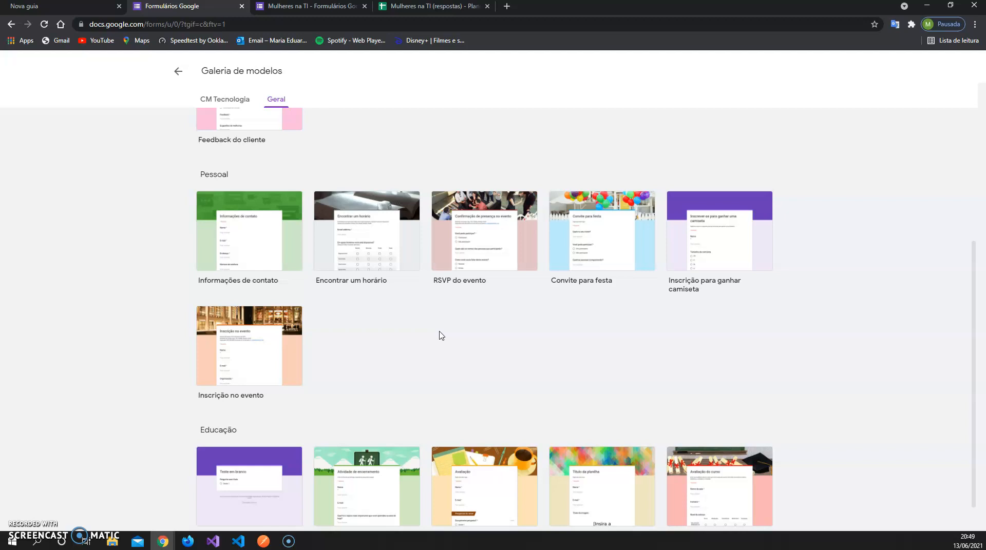
{"action": "scroll", "coordinate": [440, 335], "scroll_direction": "up", "scroll_amount": 4}
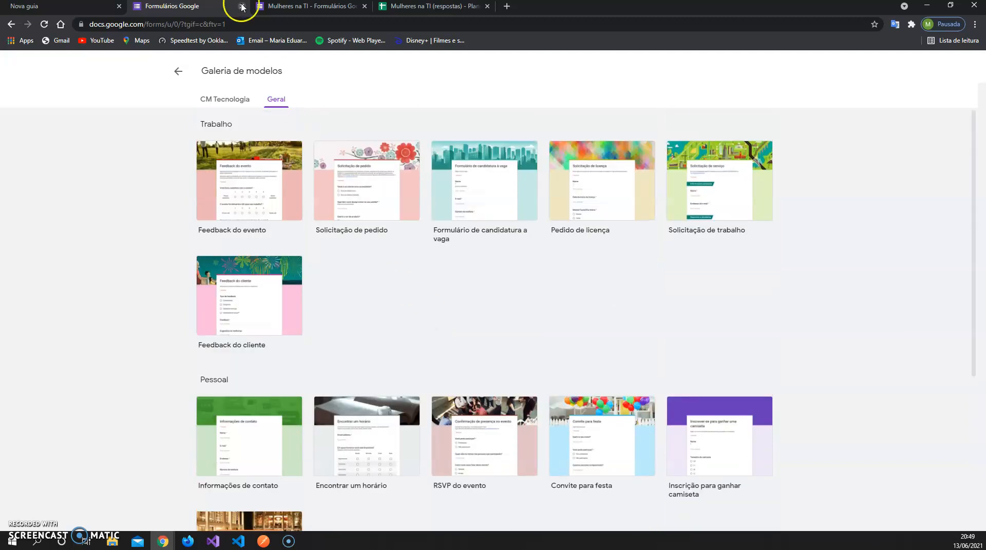
Step: Leave the template gallery and create a new blank form
{"action": "left_click", "coordinate": [180, 71]}
{"action": "left_click", "coordinate": [242, 149]}
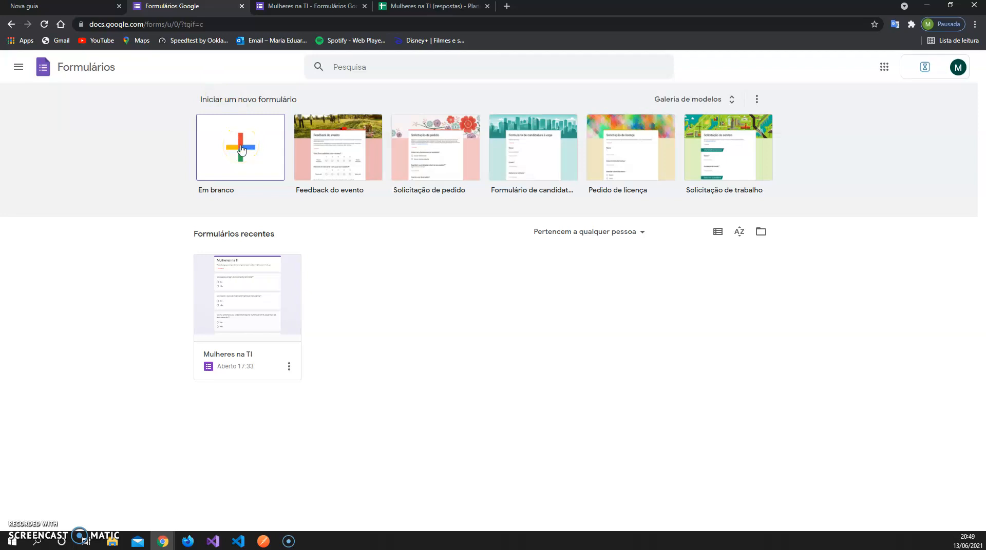
{"action": "left_click", "coordinate": [241, 149]}
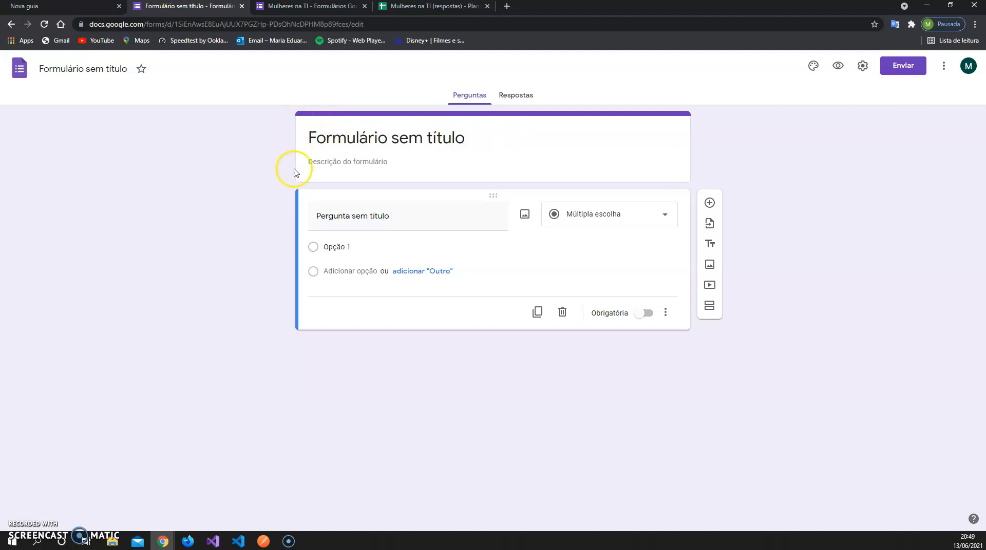
Step: Change the answer type of the untitled question to linear scale (Escala linear)
{"action": "left_click", "coordinate": [468, 137]}
{"action": "left_click", "coordinate": [444, 160]}
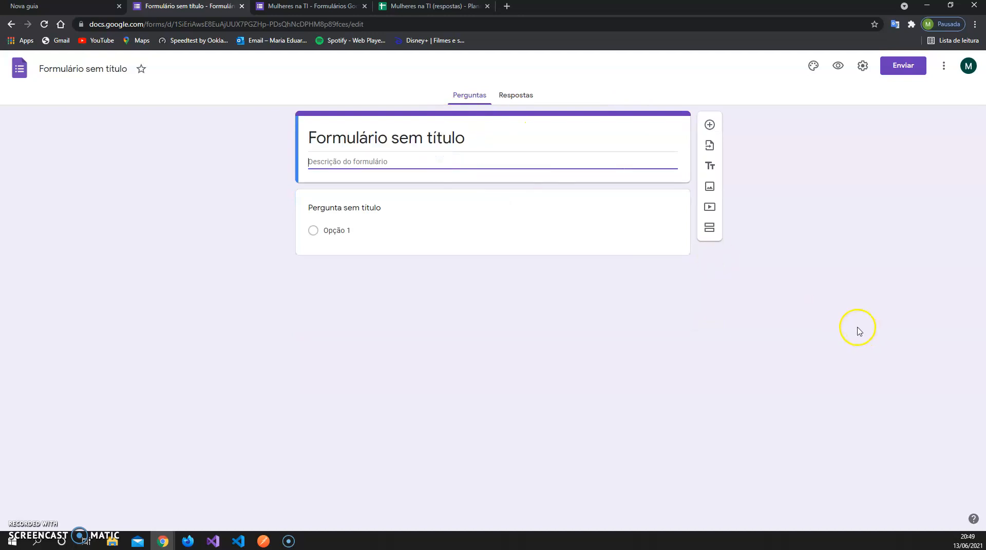
{"action": "left_click", "coordinate": [632, 207]}
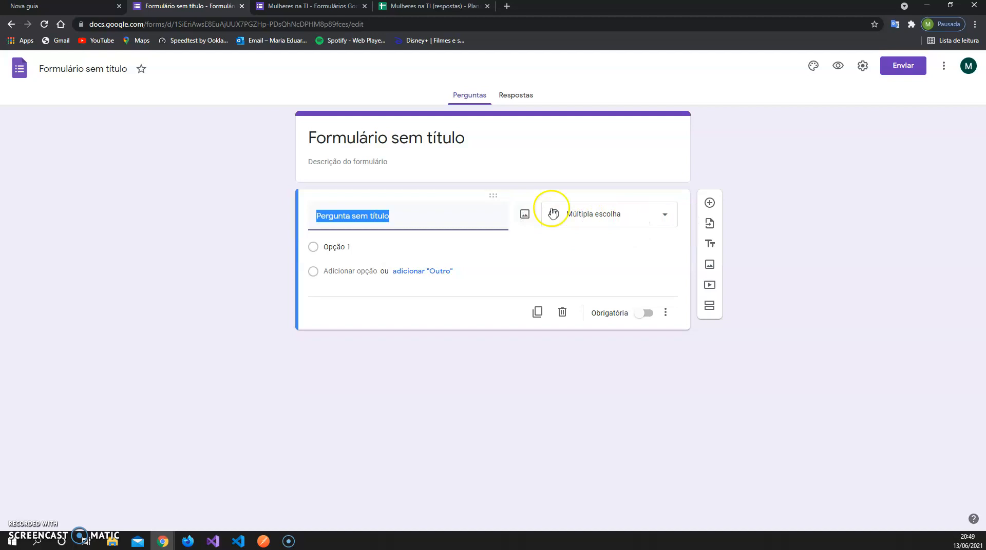
{"action": "left_click", "coordinate": [667, 215]}
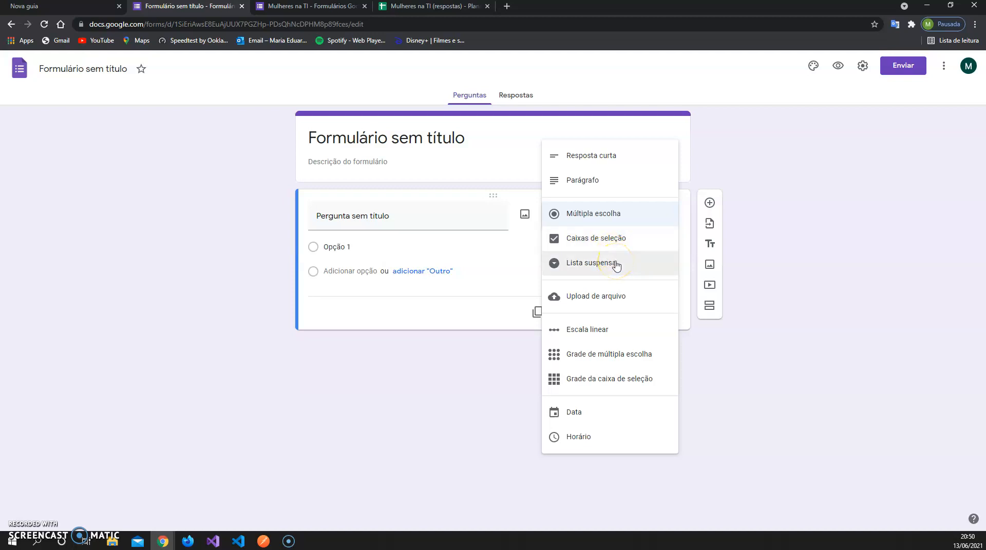
{"action": "left_click", "coordinate": [617, 331]}
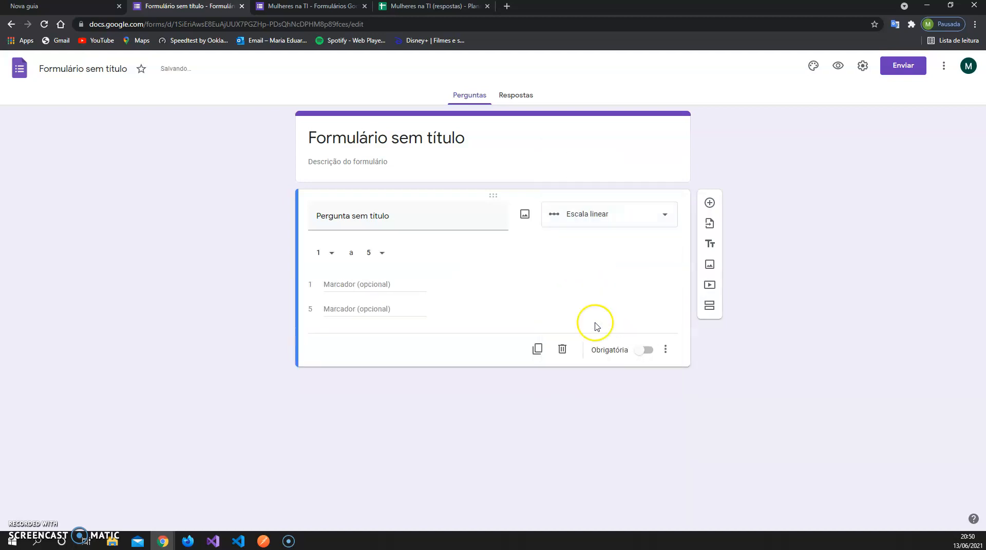
Step: Set the question's linear scale to run from 0 to 10 and make the question required
{"action": "left_click", "coordinate": [332, 254]}
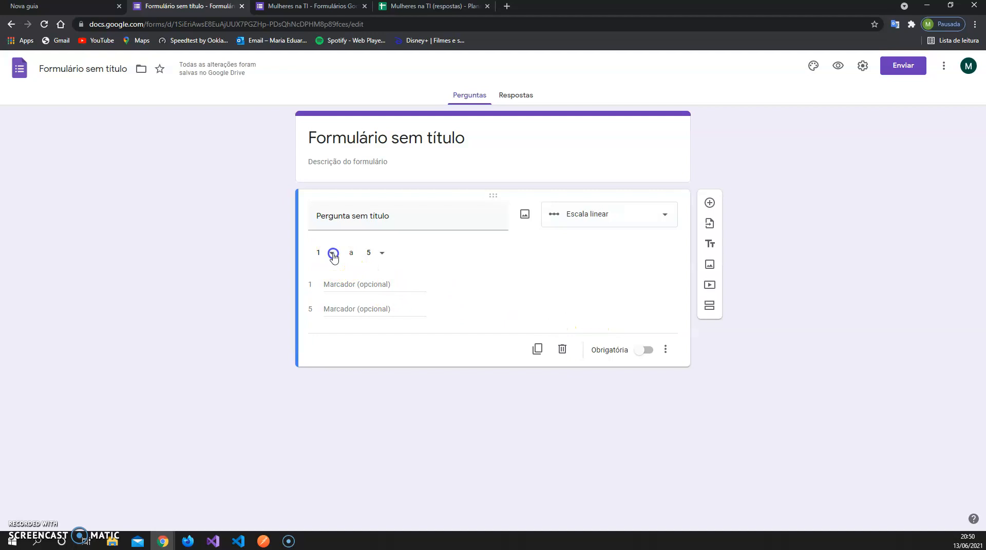
{"action": "left_click", "coordinate": [330, 228]}
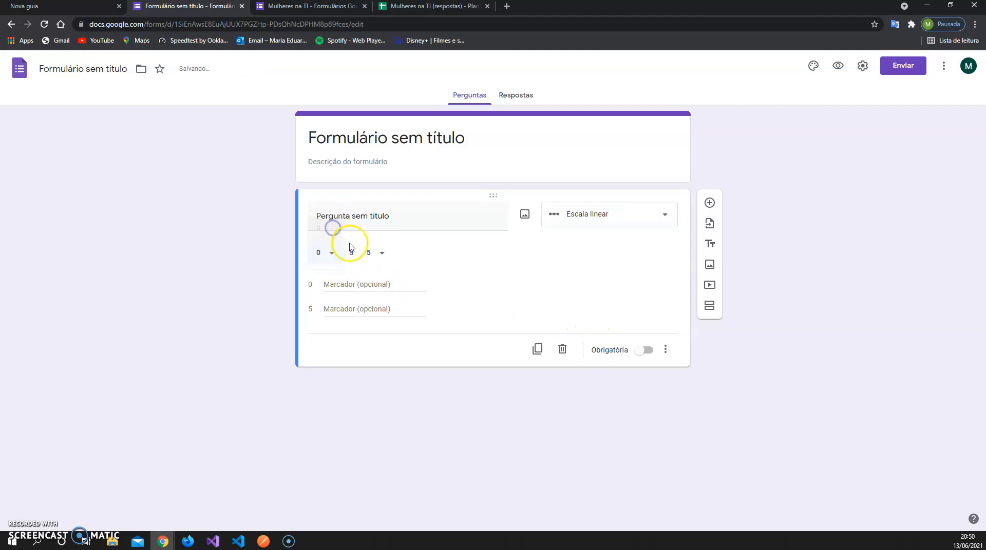
{"action": "left_click", "coordinate": [383, 253]}
{"action": "left_click", "coordinate": [379, 375]}
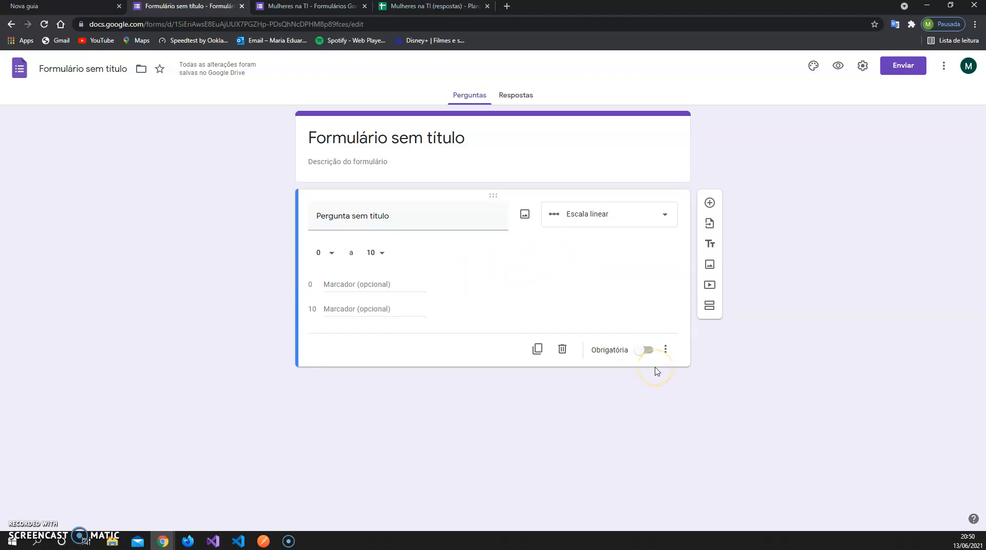
{"action": "left_click", "coordinate": [639, 353]}
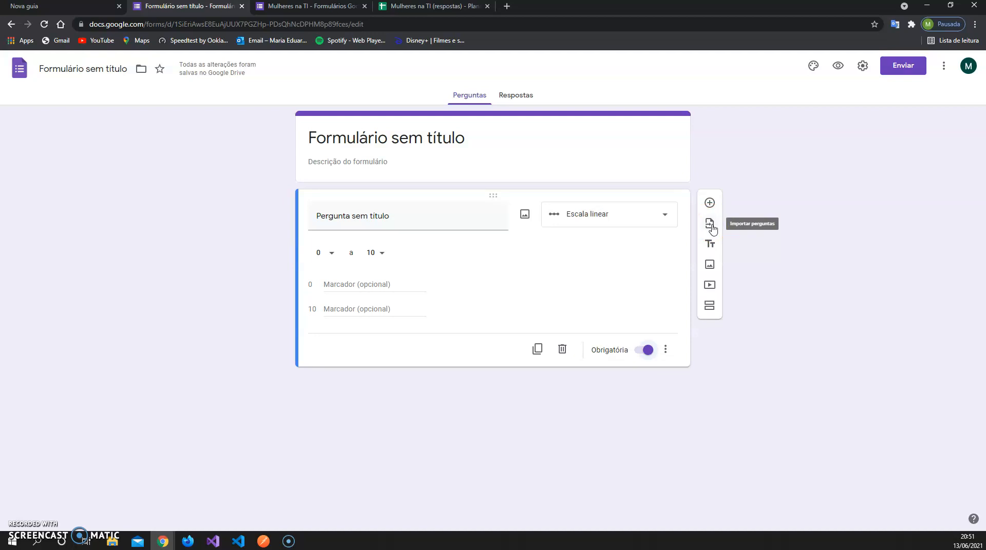
Step: View the forms available for importing questions, then close the selection without importing anything
{"action": "left_click", "coordinate": [711, 226]}
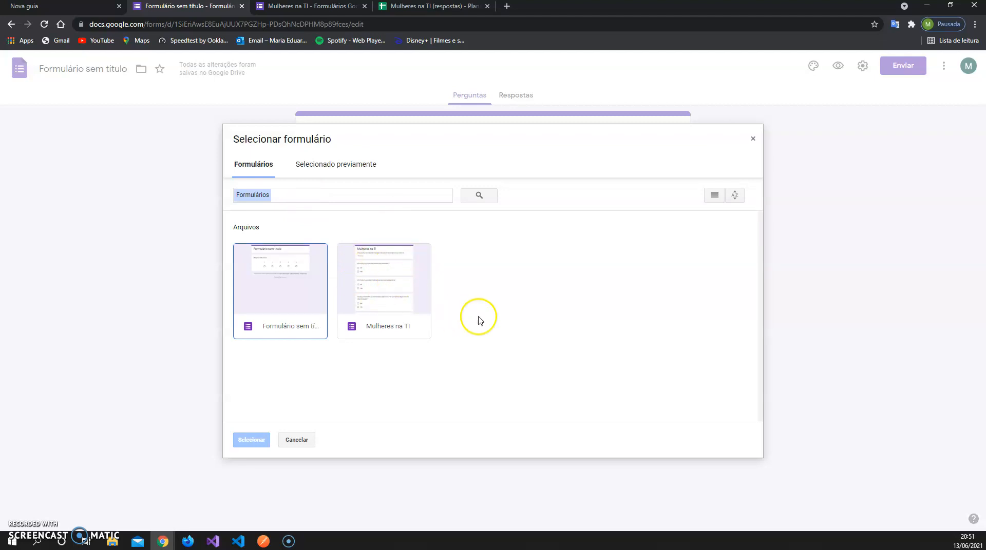
{"action": "left_click", "coordinate": [752, 139]}
{"action": "left_click", "coordinate": [708, 246]}
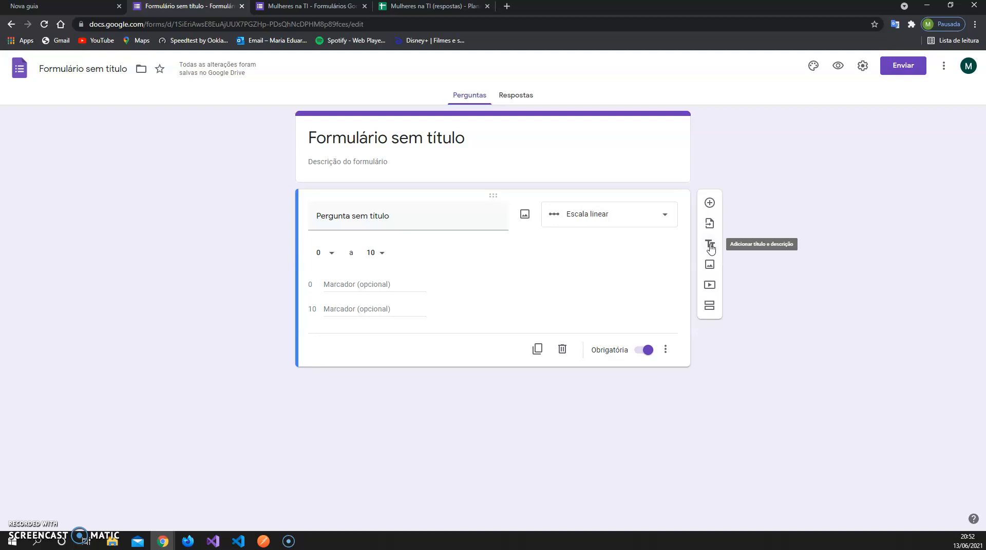
{"action": "left_click", "coordinate": [710, 248]}
Step: View the image insertion sources, including Google Drive and Google image search, and close the dialog without inserting an image
{"action": "left_click", "coordinate": [709, 267]}
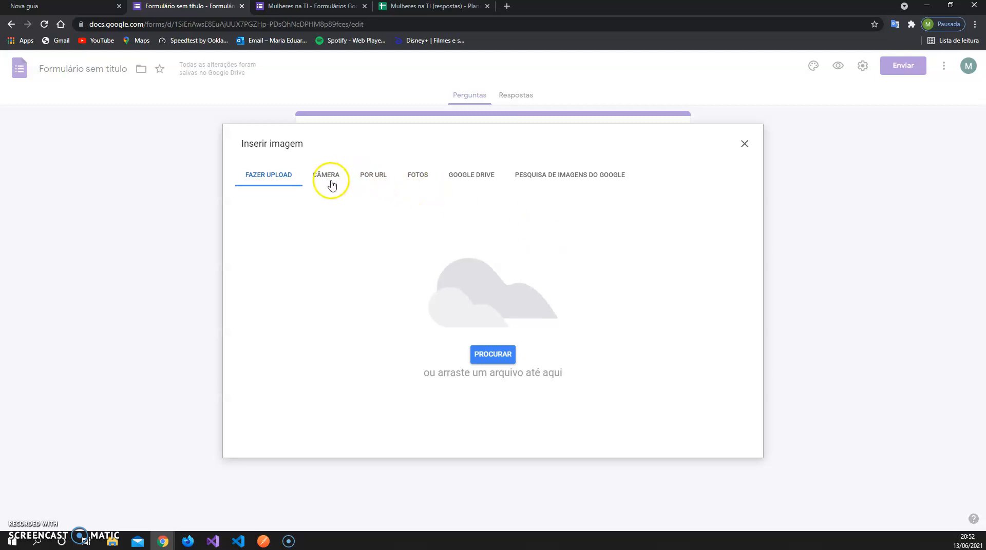
{"action": "left_click", "coordinate": [473, 177]}
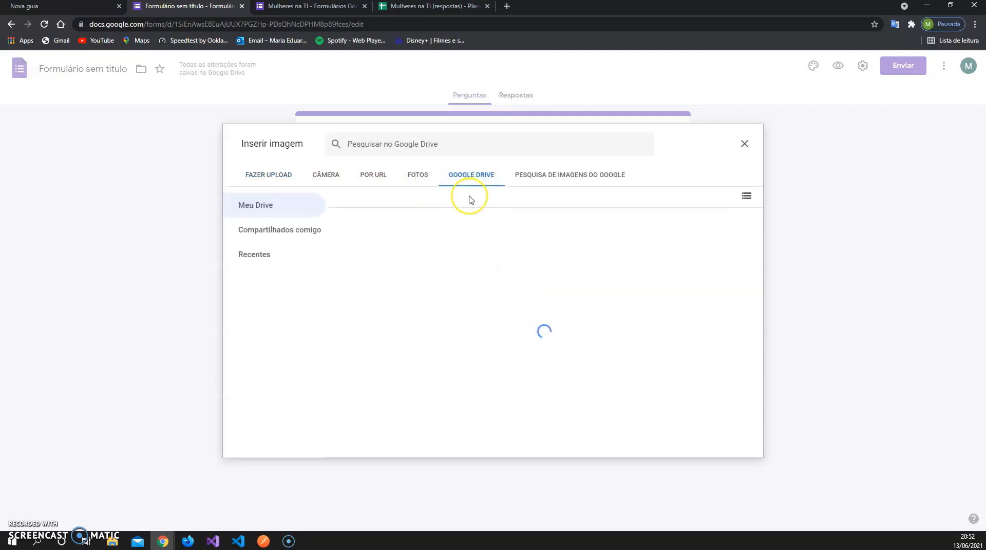
{"action": "left_click", "coordinate": [573, 178]}
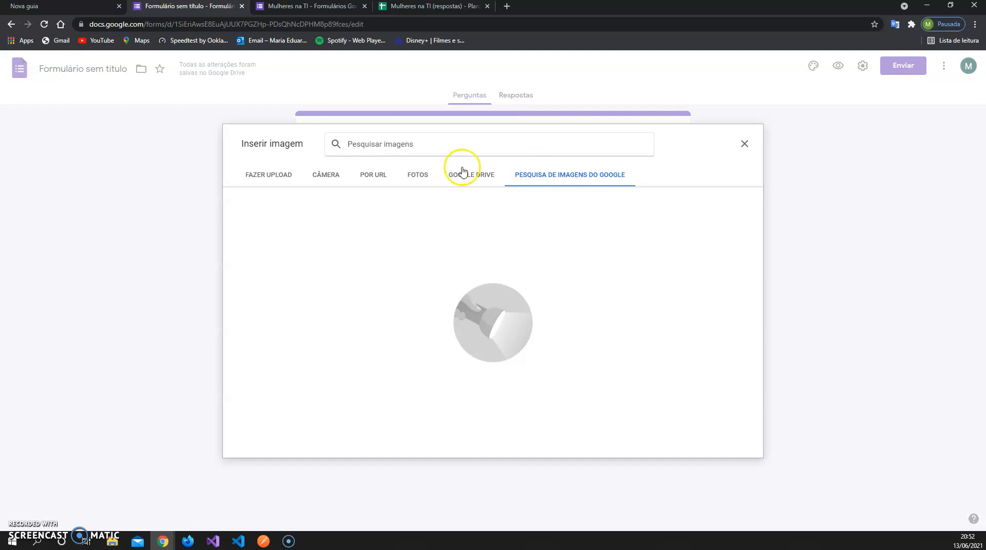
{"action": "left_click", "coordinate": [744, 145]}
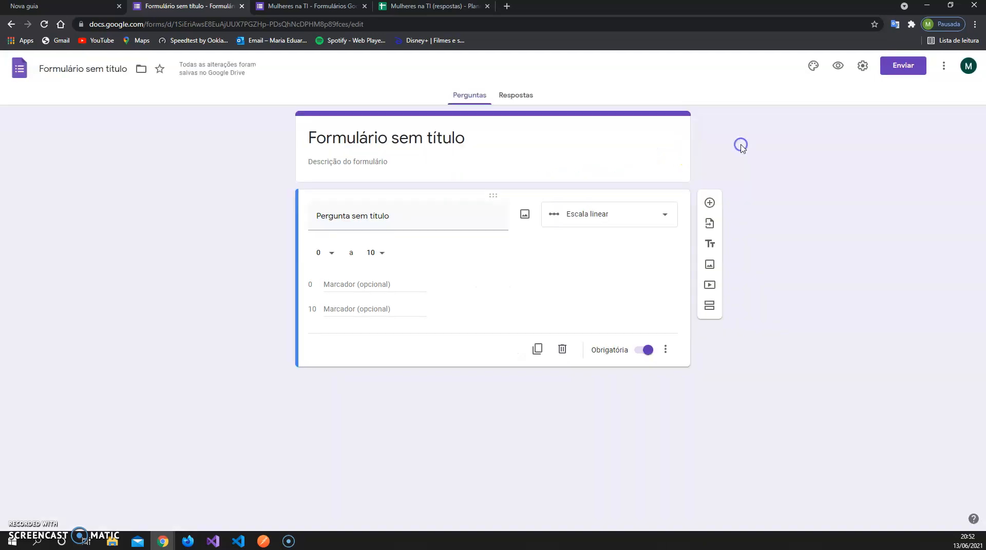
Step: View the YouTube search and URL options for inserting a video, and close the dialog without selecting one
{"action": "left_click", "coordinate": [716, 288]}
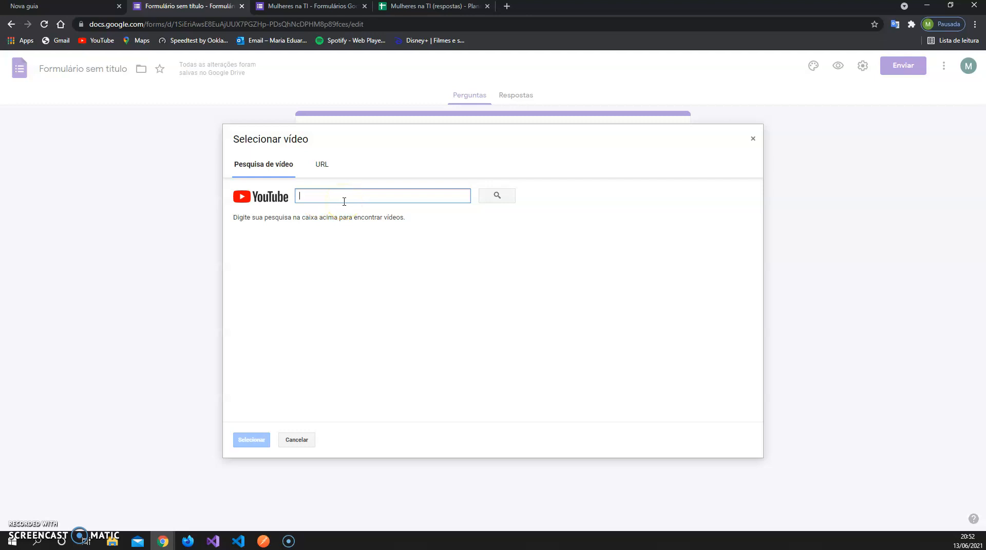
{"action": "left_click", "coordinate": [322, 165]}
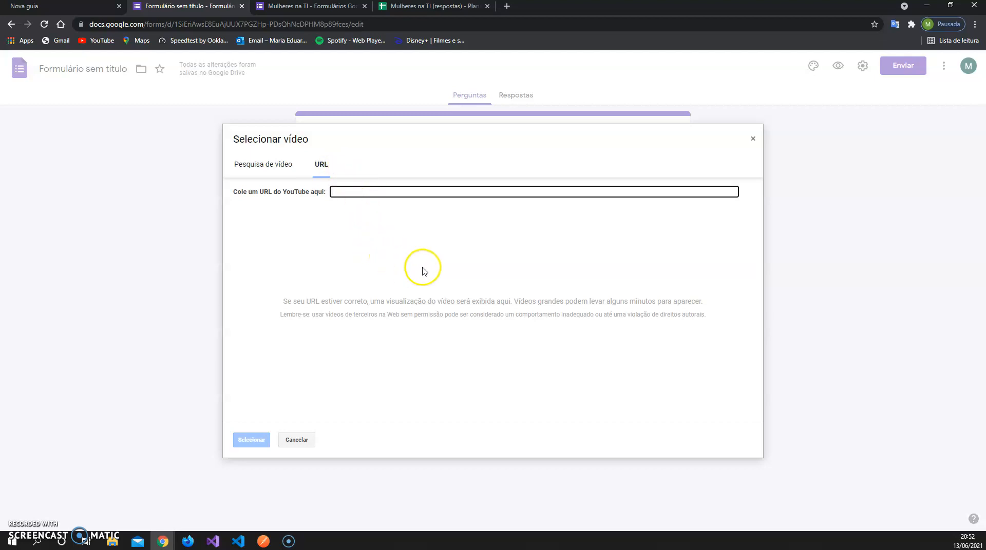
{"action": "left_click", "coordinate": [752, 139]}
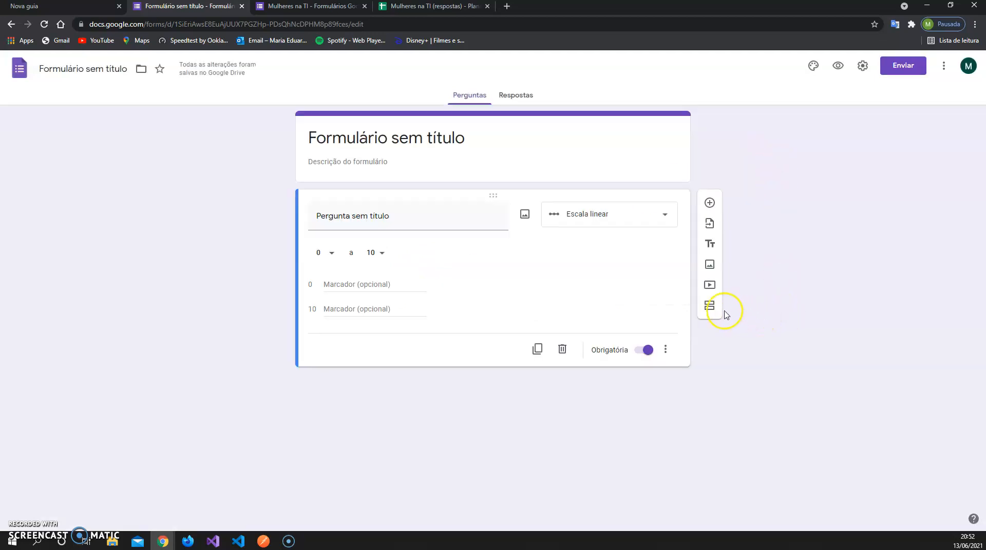
Step: Add a second section below the question and view the destination options after section 1, keeping continuation to the next section
{"action": "left_click", "coordinate": [710, 306]}
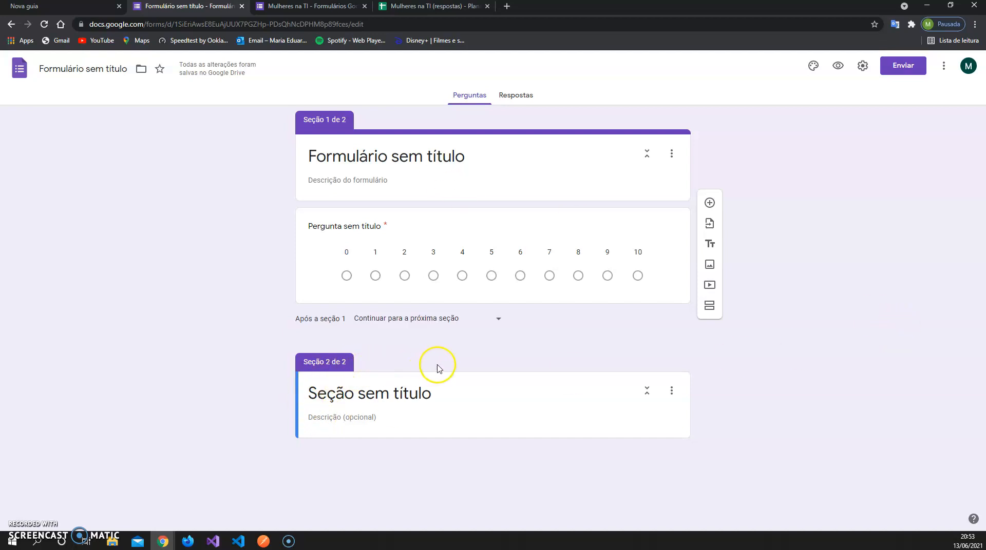
{"action": "left_click", "coordinate": [494, 320]}
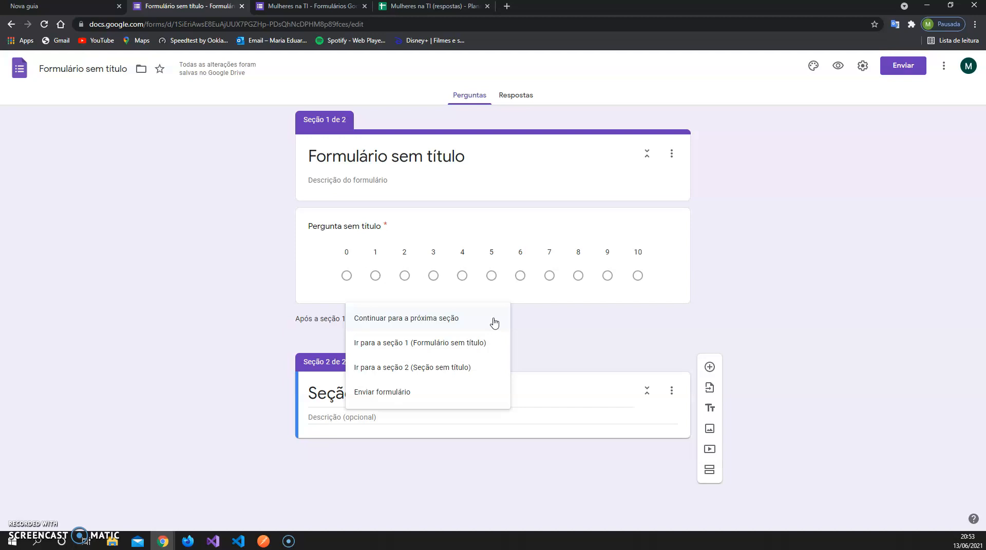
{"action": "left_click", "coordinate": [532, 331]}
{"action": "left_click", "coordinate": [601, 332]}
{"action": "left_click", "coordinate": [628, 342]}
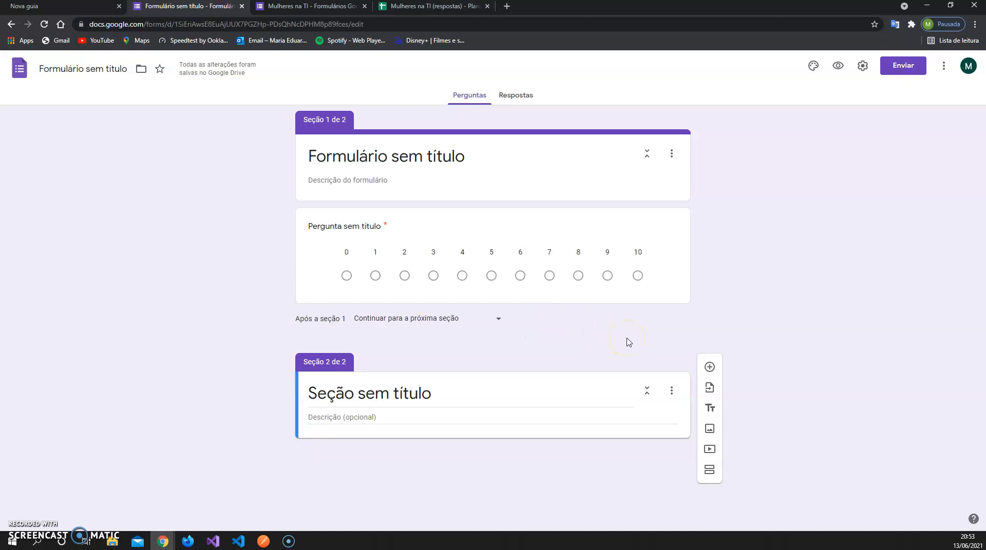
Step: Check the form's responses view and return to its questions
{"action": "left_click", "coordinate": [512, 100]}
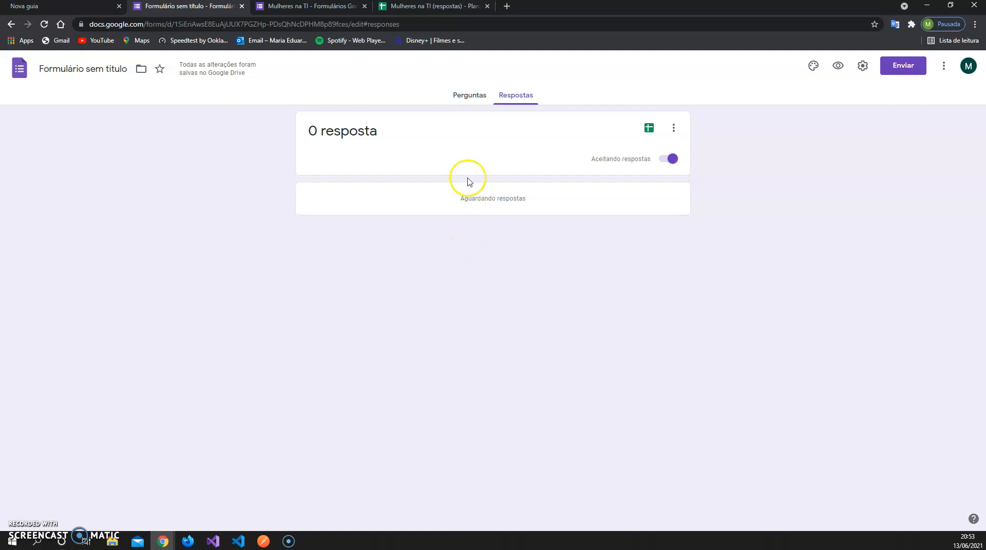
{"action": "left_click", "coordinate": [467, 98]}
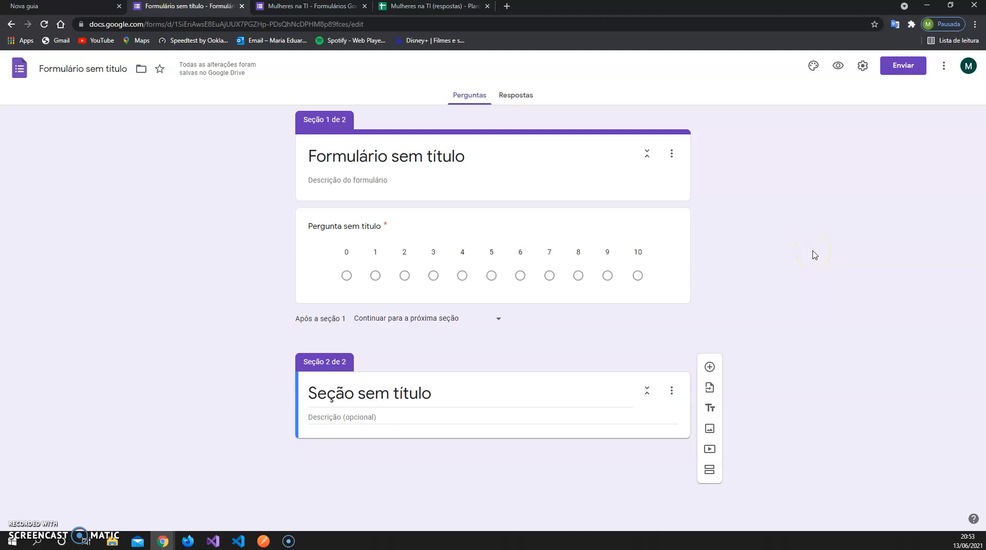
Step: Open the theme options and browse the Trabalho e escola header images down to the end of the collection
{"action": "left_click", "coordinate": [812, 70]}
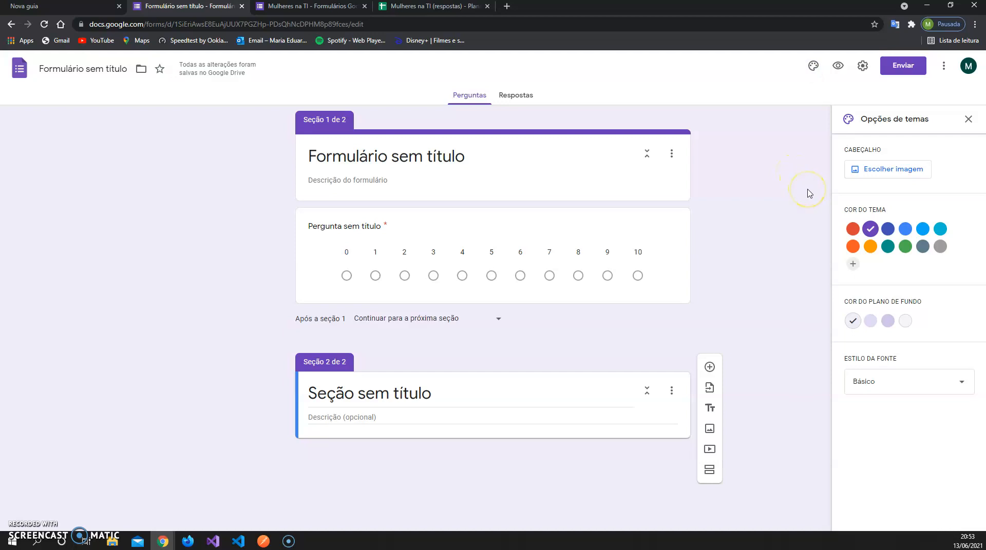
{"action": "left_click", "coordinate": [905, 176]}
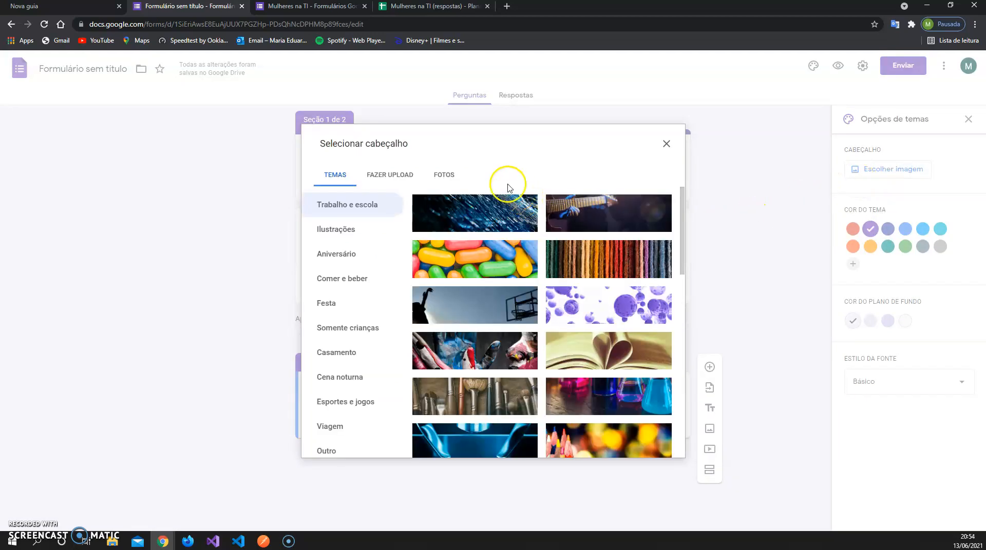
{"action": "scroll", "coordinate": [538, 195], "scroll_direction": "down", "scroll_amount": 1}
{"action": "scroll", "coordinate": [538, 195], "scroll_direction": "down", "scroll_amount": 5}
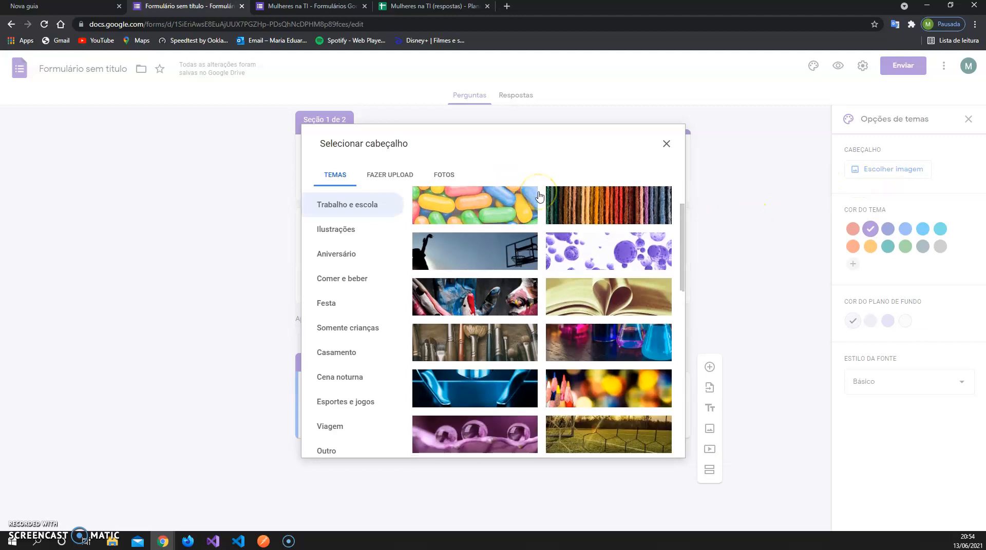
{"action": "scroll", "coordinate": [541, 213], "scroll_direction": "down", "scroll_amount": 4}
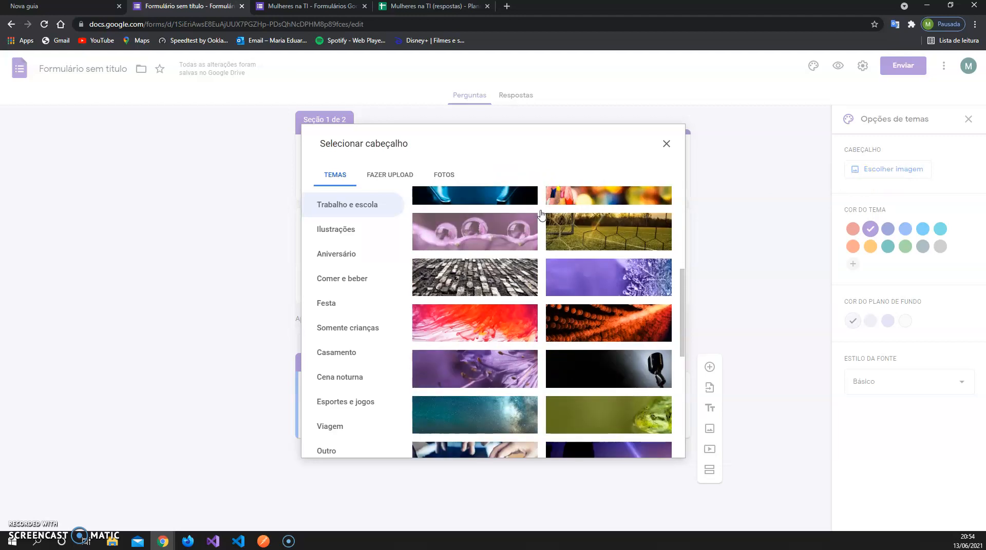
{"action": "scroll", "coordinate": [541, 222], "scroll_direction": "down", "scroll_amount": 3}
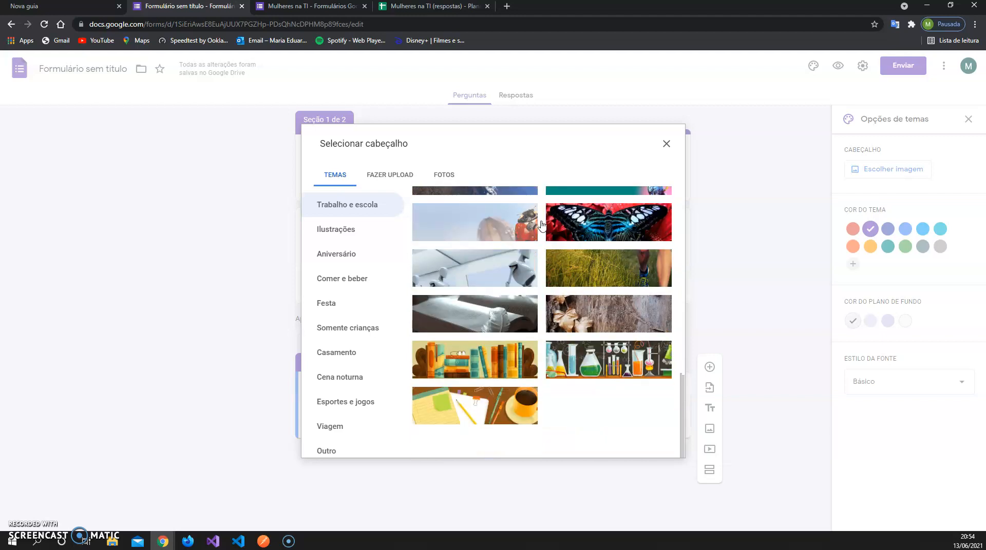
Step: View the Esportes e jogos and Casamento header images and the upload option, and close the dialog without choosing a header
{"action": "left_click", "coordinate": [344, 424]}
{"action": "left_click", "coordinate": [354, 405]}
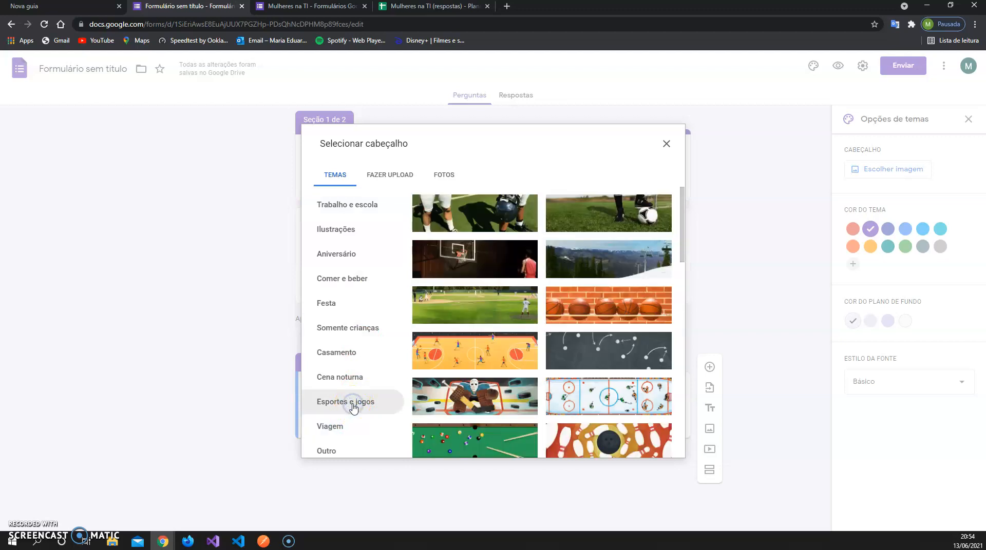
{"action": "left_click", "coordinate": [352, 358]}
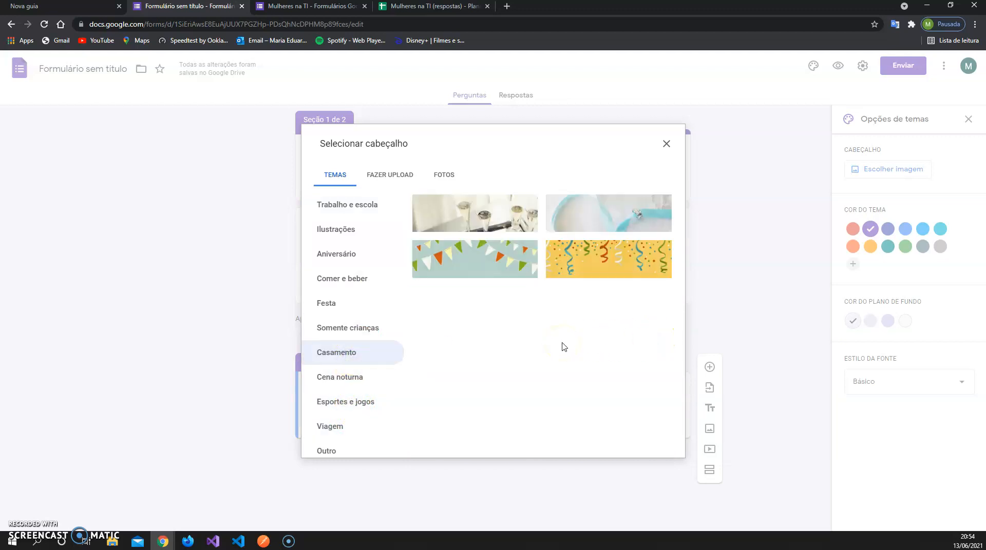
{"action": "left_click", "coordinate": [388, 175]}
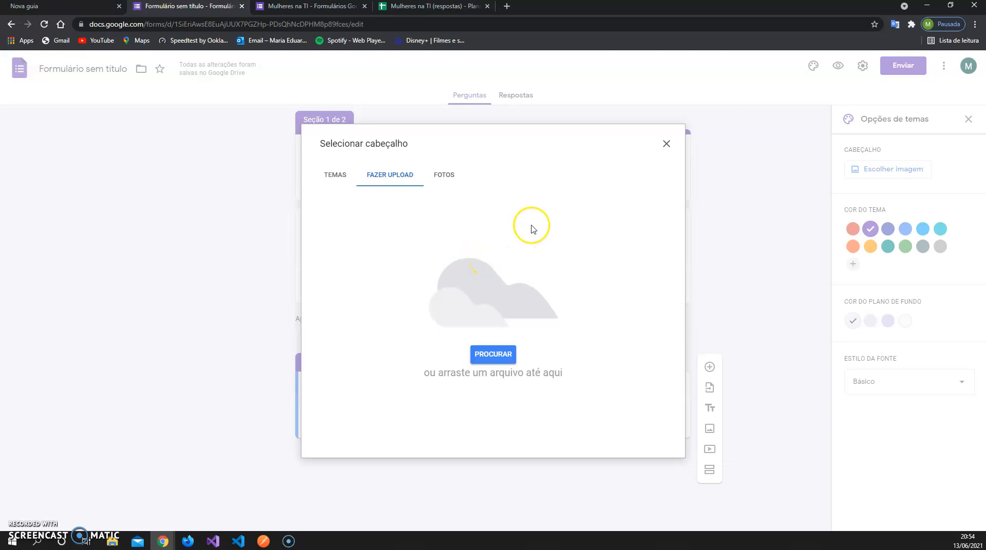
{"action": "left_click", "coordinate": [665, 144]}
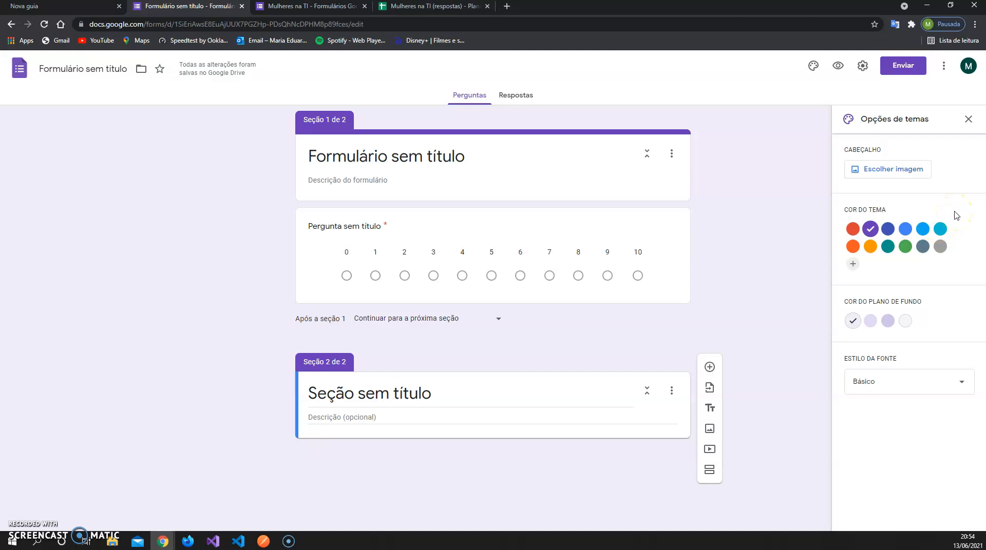
Step: Try the custom yellow #ffea00 as the theme colour and cancel without adding it
{"action": "left_click", "coordinate": [854, 264]}
{"action": "left_click", "coordinate": [862, 297]}
{"action": "left_click_drag", "start_coordinate": [857, 297], "coordinate": [872, 298]}
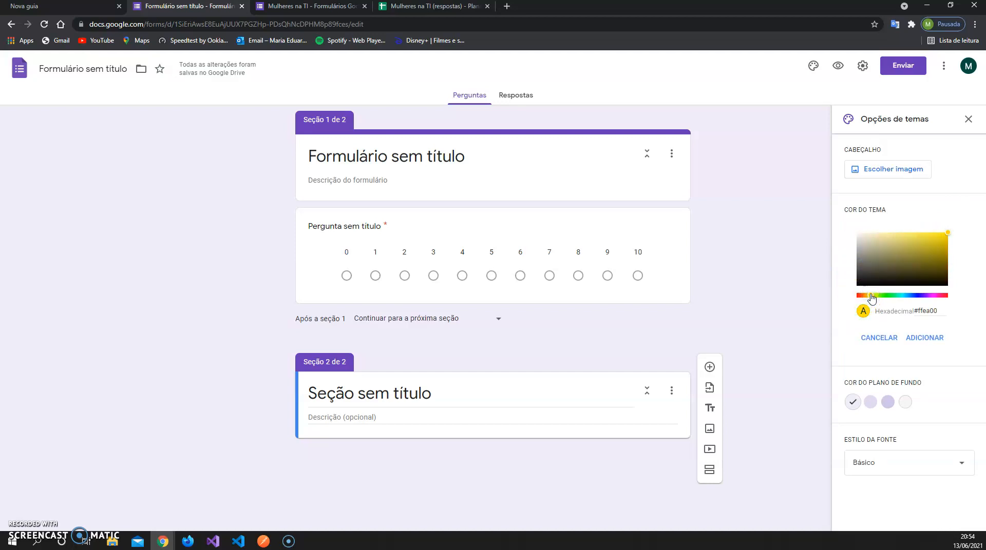
{"action": "left_click", "coordinate": [931, 343]}
{"action": "left_click", "coordinate": [887, 339]}
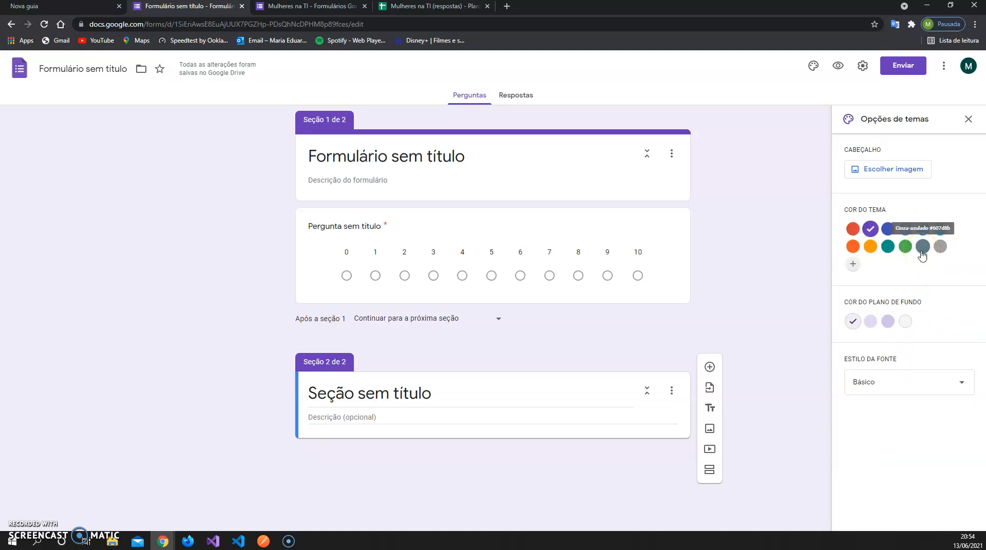
Step: Try the two darker purple shades as the form's background and set the background colour to the light grey option
{"action": "left_click", "coordinate": [870, 322]}
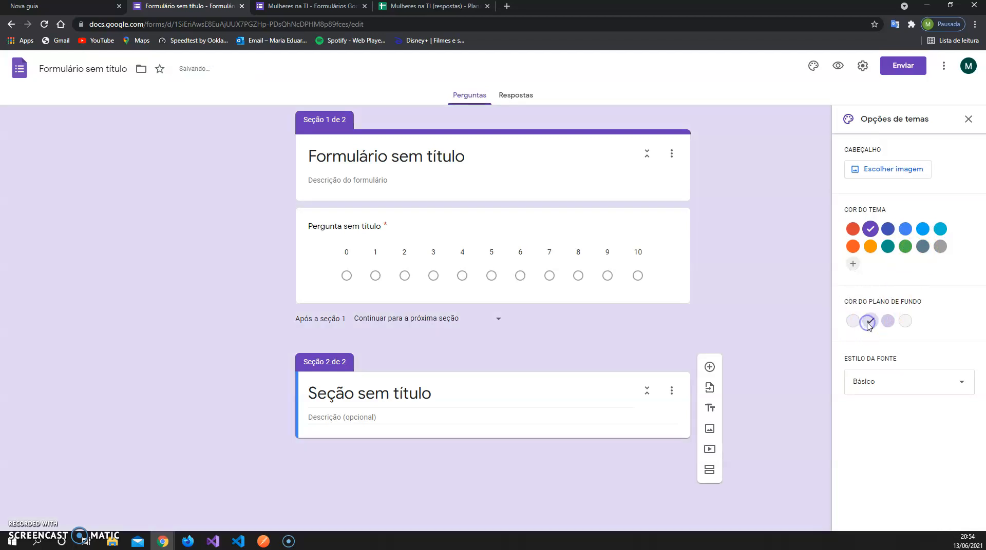
{"action": "left_click", "coordinate": [884, 322]}
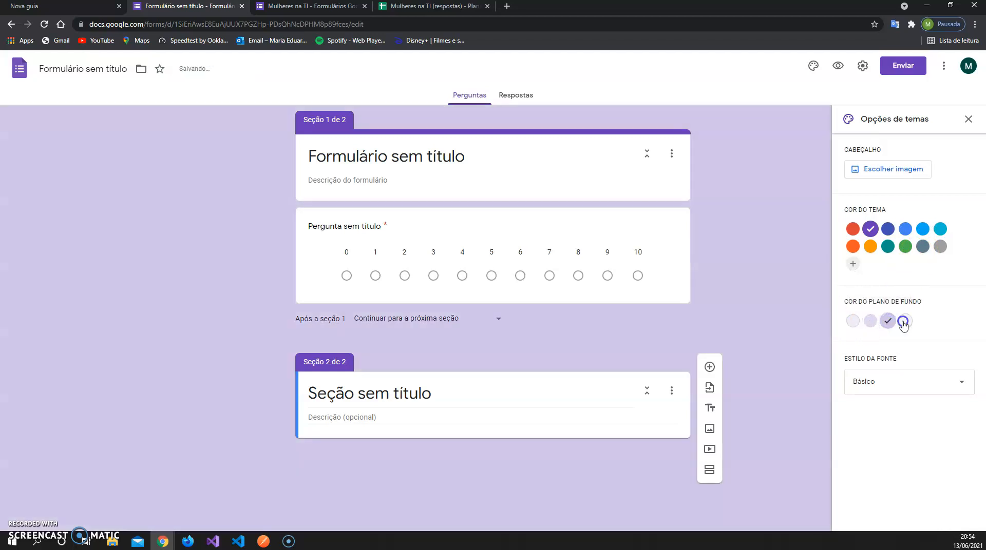
{"action": "left_click", "coordinate": [902, 323]}
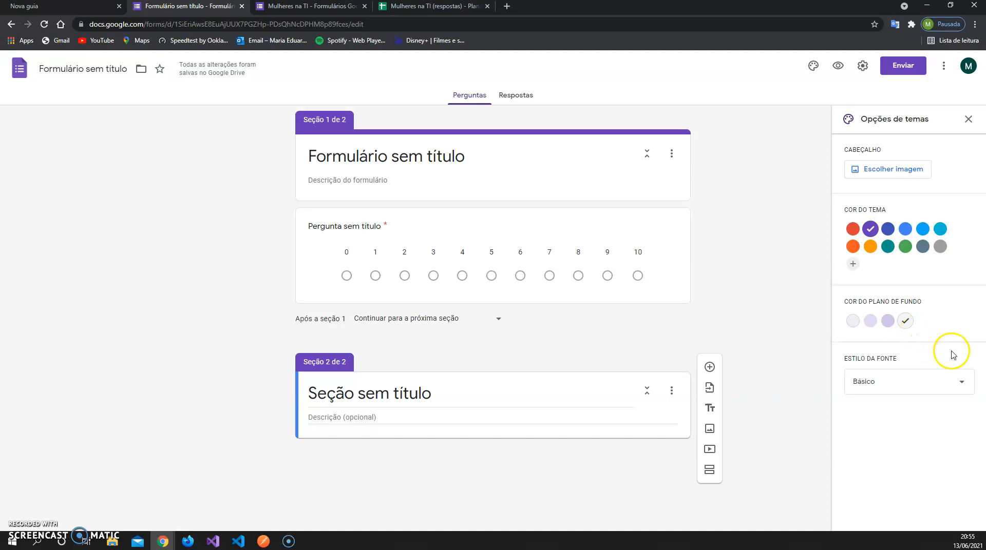
Step: Set the form's font style to Formal and preview the form as respondents see it
{"action": "left_click", "coordinate": [961, 381]}
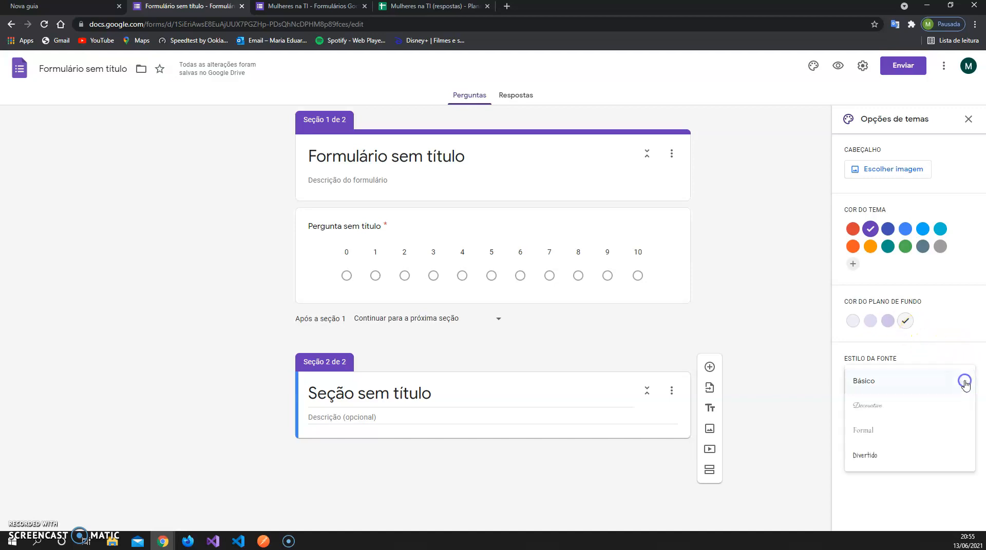
{"action": "left_click", "coordinate": [912, 406]}
{"action": "left_click", "coordinate": [914, 386]}
{"action": "left_click", "coordinate": [917, 403]}
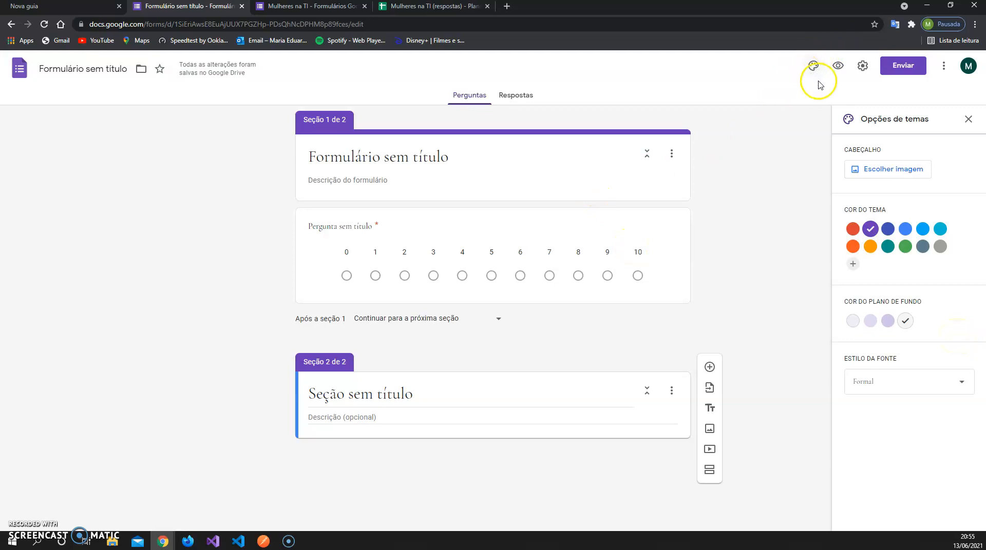
{"action": "left_click", "coordinate": [968, 118]}
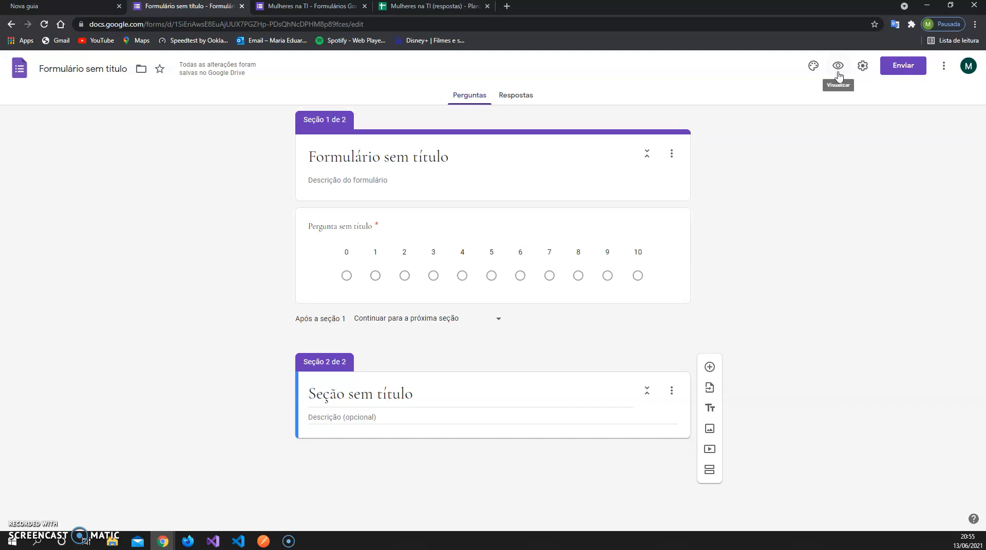
{"action": "left_click", "coordinate": [839, 65]}
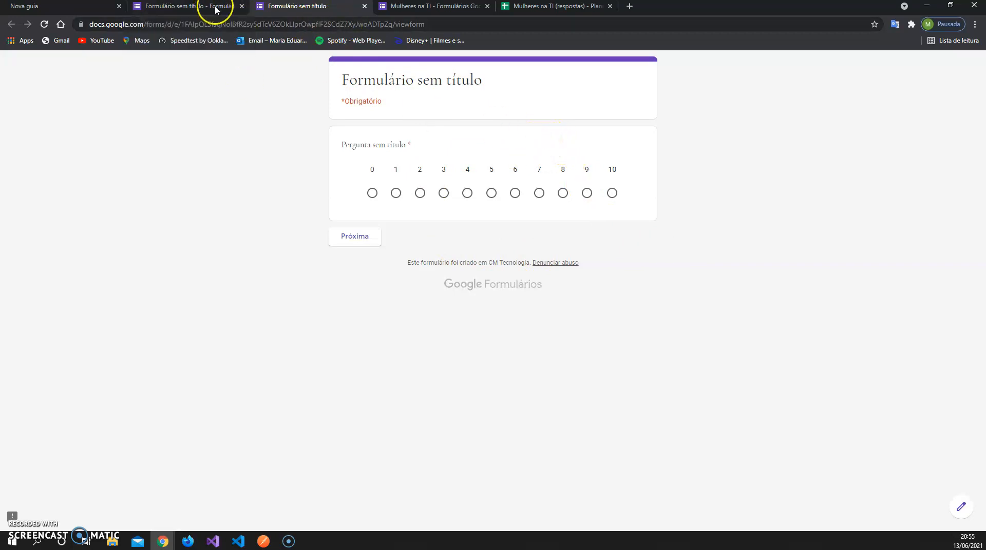
Step: Switch to the Mulheres na TI form and examine its response charts, from the feminist movement question to the rating question
{"action": "left_click", "coordinate": [408, 8]}
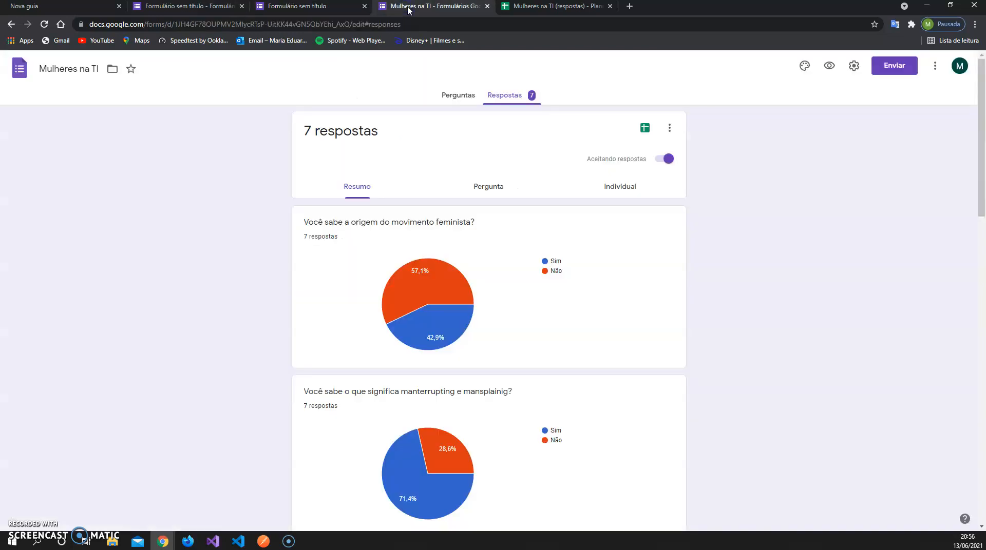
{"action": "scroll", "coordinate": [706, 233], "scroll_direction": "down", "scroll_amount": 2}
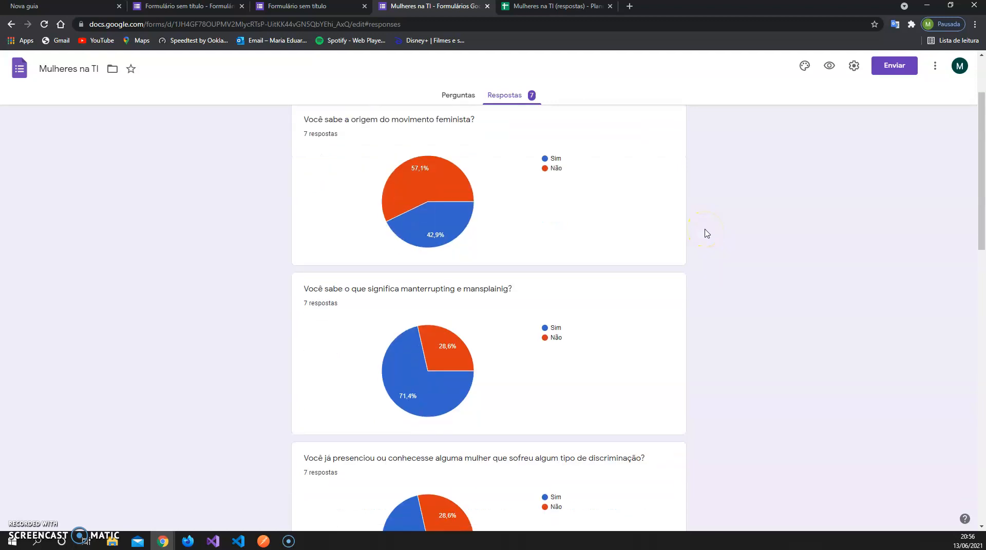
{"action": "scroll", "coordinate": [706, 234], "scroll_direction": "up", "scroll_amount": 2}
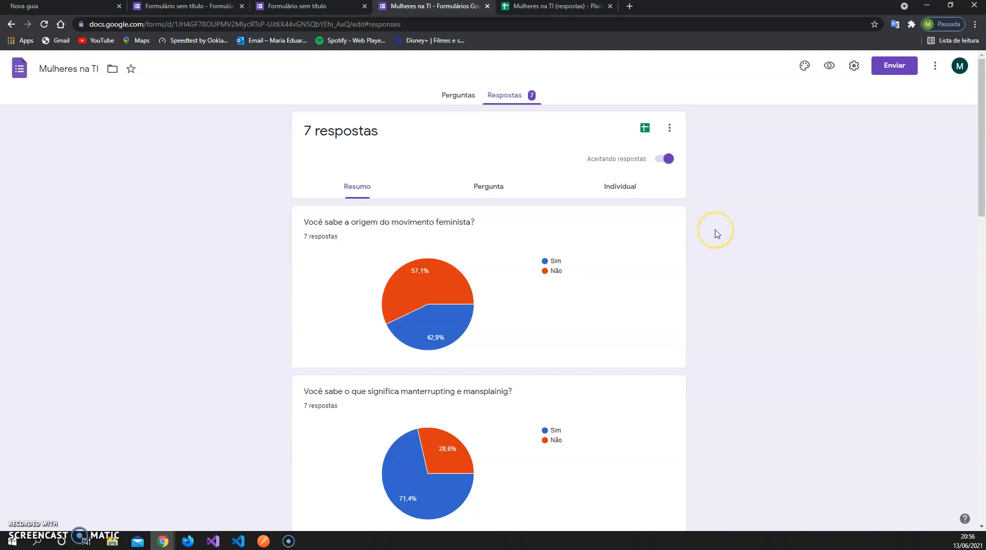
{"action": "scroll", "coordinate": [713, 234], "scroll_direction": "down", "scroll_amount": 1}
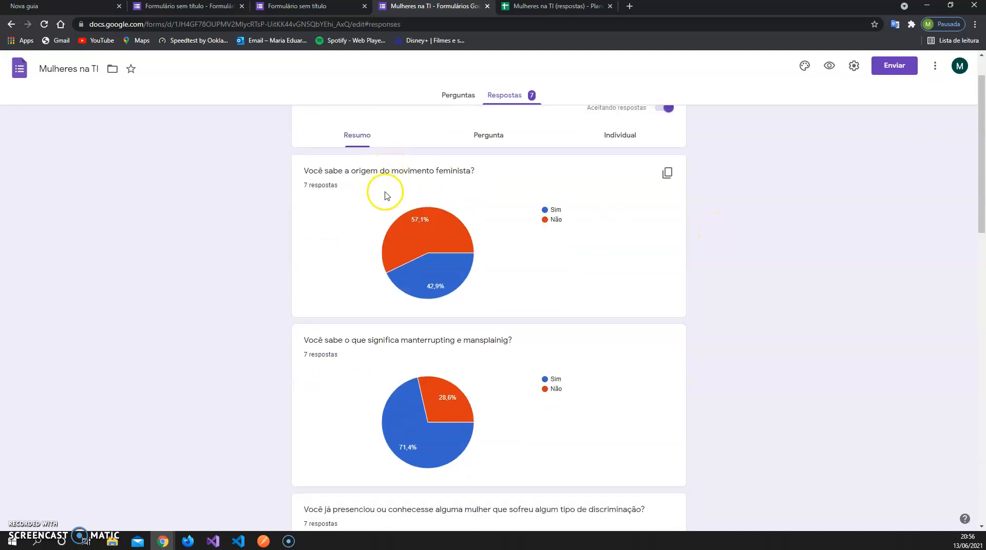
{"action": "mouse_move", "coordinate": [418, 219]}
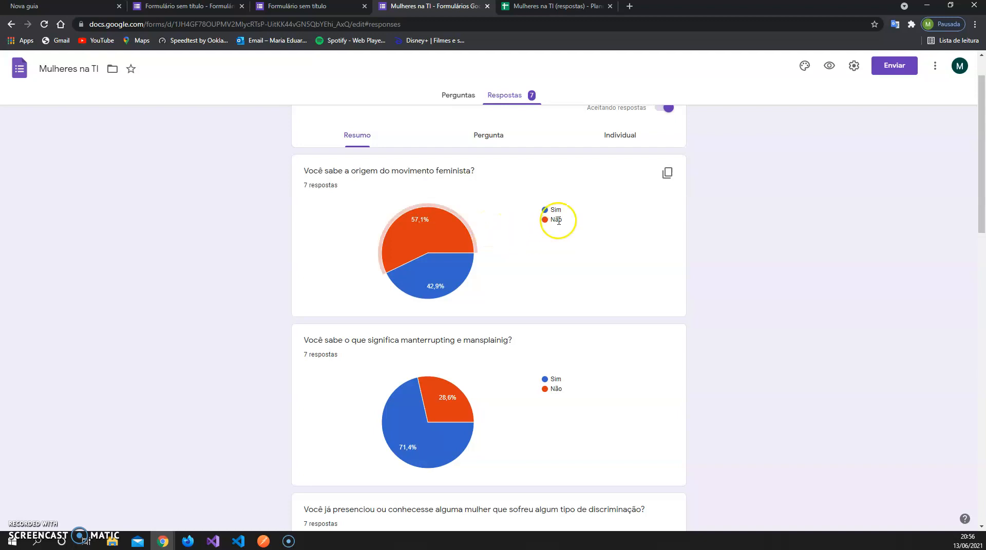
{"action": "scroll", "coordinate": [647, 273], "scroll_direction": "down", "scroll_amount": 2}
{"action": "scroll", "coordinate": [651, 276], "scroll_direction": "down", "scroll_amount": 6}
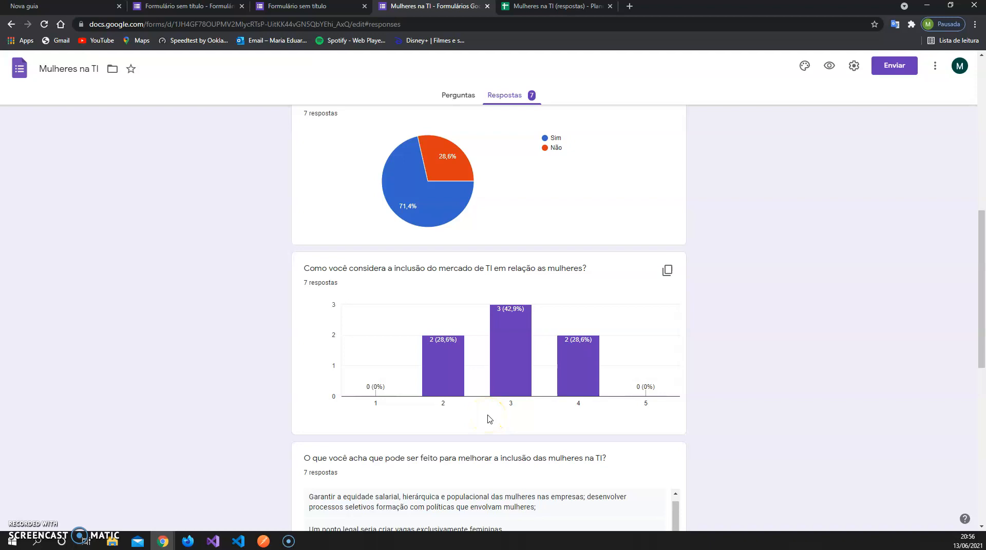
Step: Read the text answers to the two open questions and return to the start of the response summary
{"action": "scroll", "coordinate": [490, 420], "scroll_direction": "down", "scroll_amount": 5}
{"action": "left_click", "coordinate": [580, 205]}
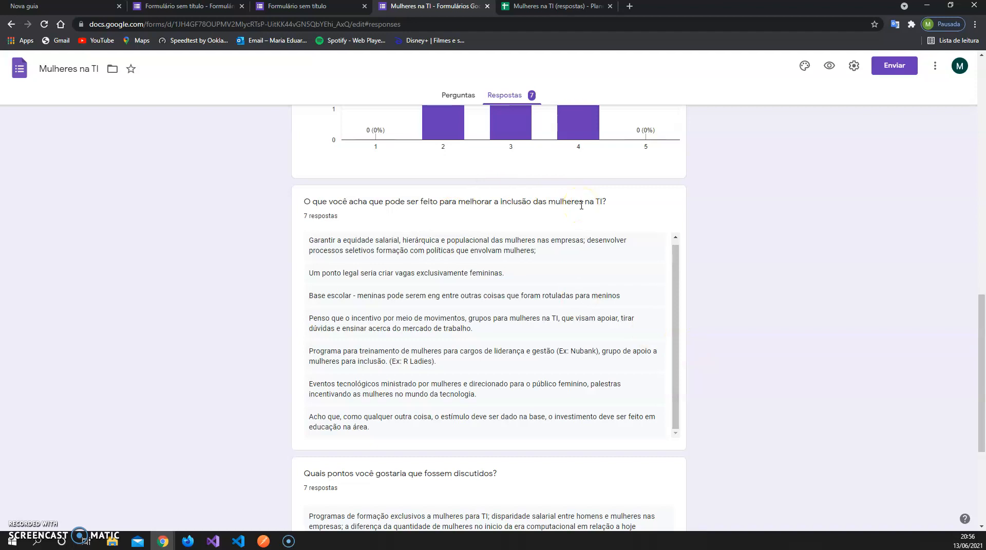
{"action": "scroll", "coordinate": [585, 207], "scroll_direction": "down", "scroll_amount": 2}
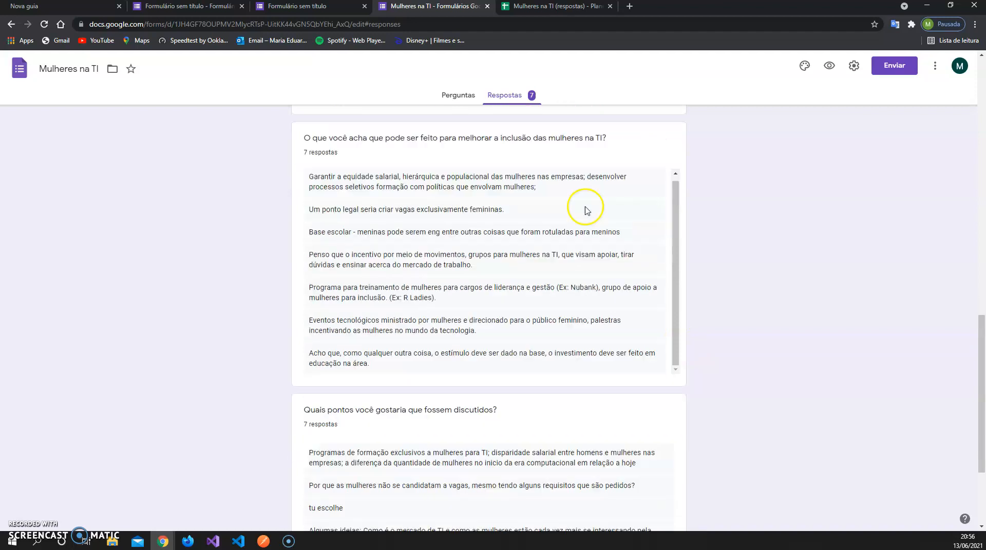
{"action": "scroll", "coordinate": [457, 370], "scroll_direction": "down", "scroll_amount": 2}
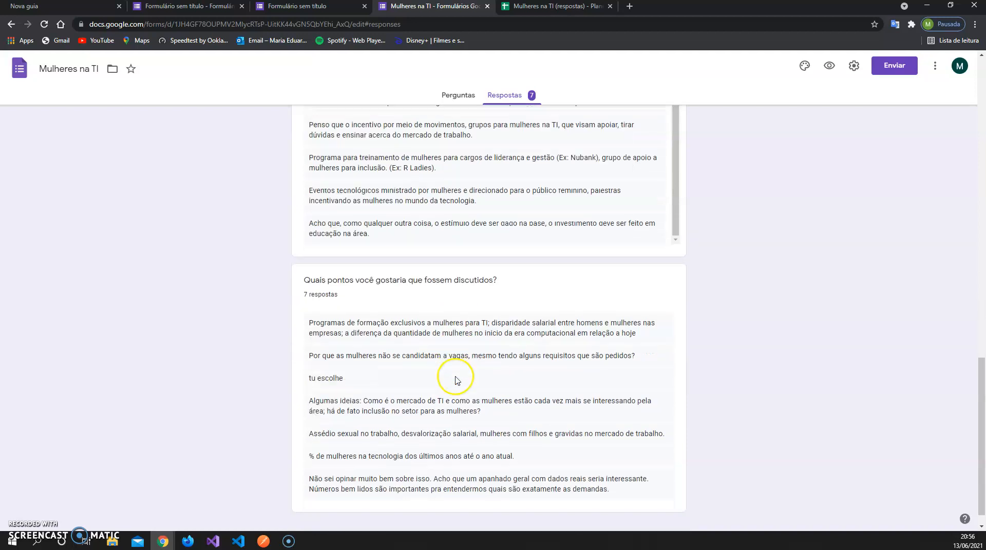
{"action": "scroll", "coordinate": [678, 366], "scroll_direction": "up", "scroll_amount": 7}
{"action": "scroll", "coordinate": [706, 367], "scroll_direction": "up", "scroll_amount": 5}
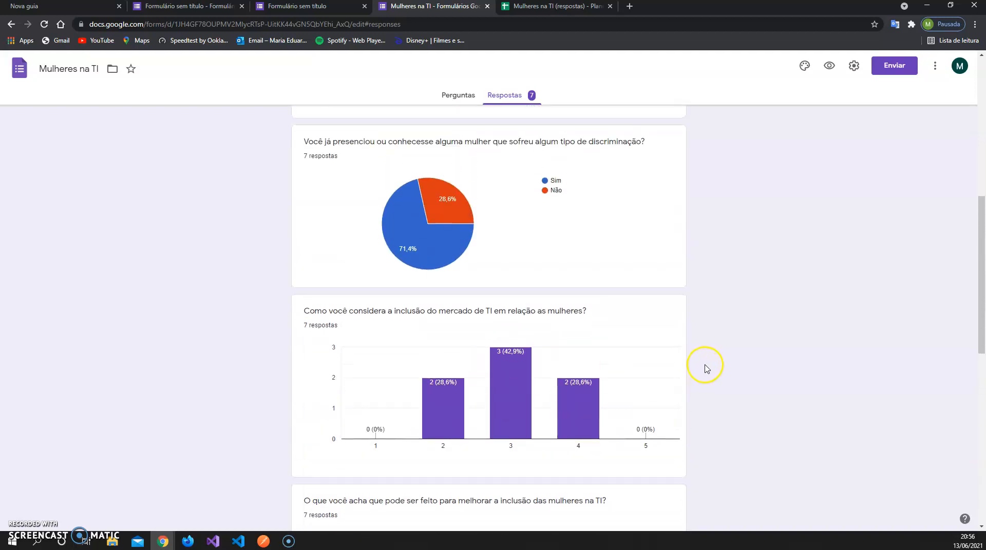
{"action": "scroll", "coordinate": [708, 367], "scroll_direction": "up", "scroll_amount": 5}
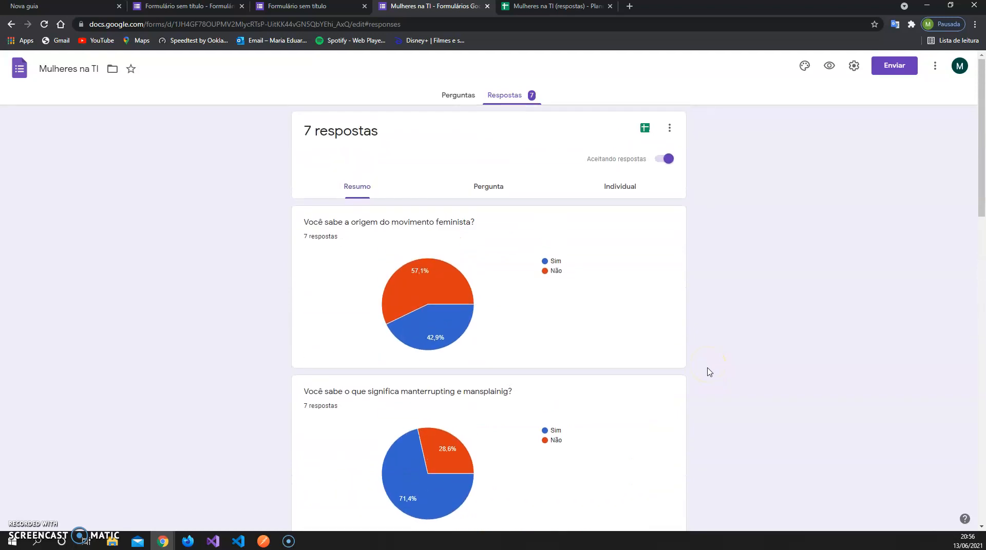
Step: View the responses in the linked spreadsheet and stop the Mulheres na TI form from accepting responses
{"action": "left_click", "coordinate": [646, 129]}
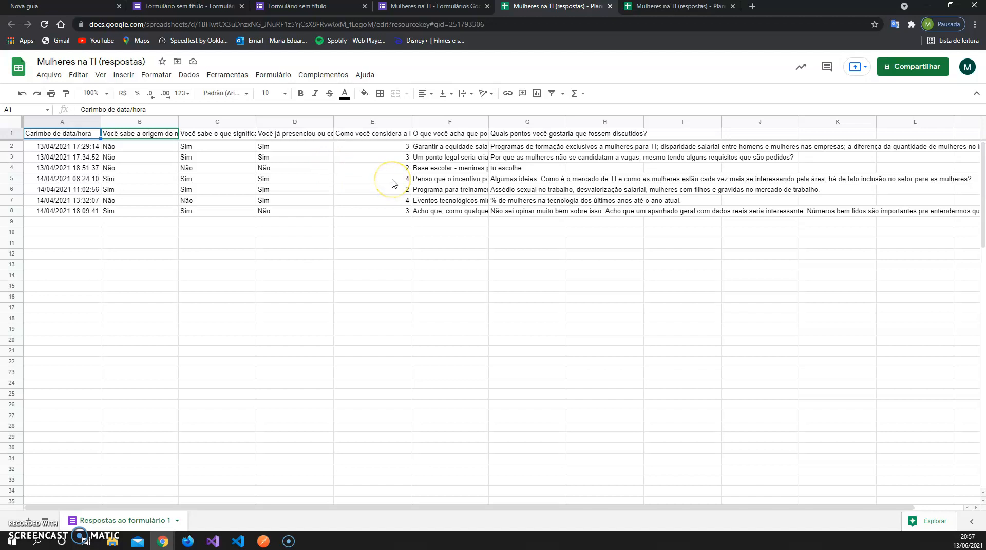
{"action": "left_click", "coordinate": [450, 12]}
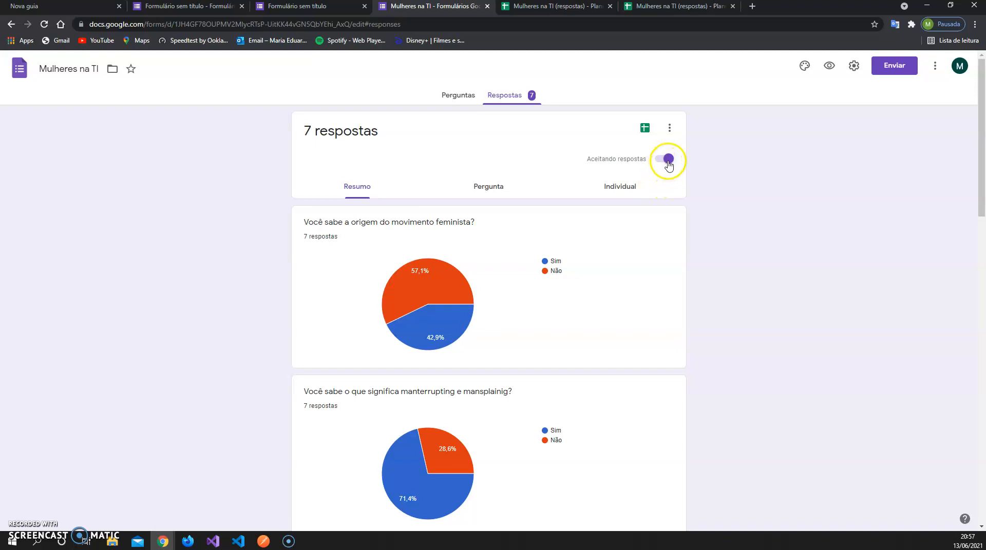
{"action": "left_click", "coordinate": [668, 162]}
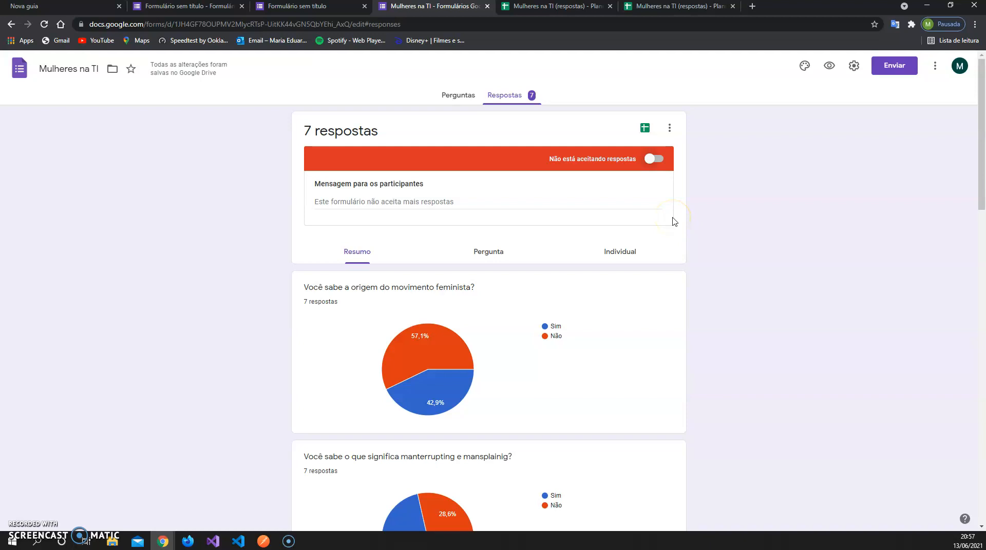
Step: Review the Mulheres na TI response summary through to the last question and return to the form's questions
{"action": "scroll", "coordinate": [675, 221], "scroll_direction": "down", "scroll_amount": 3}
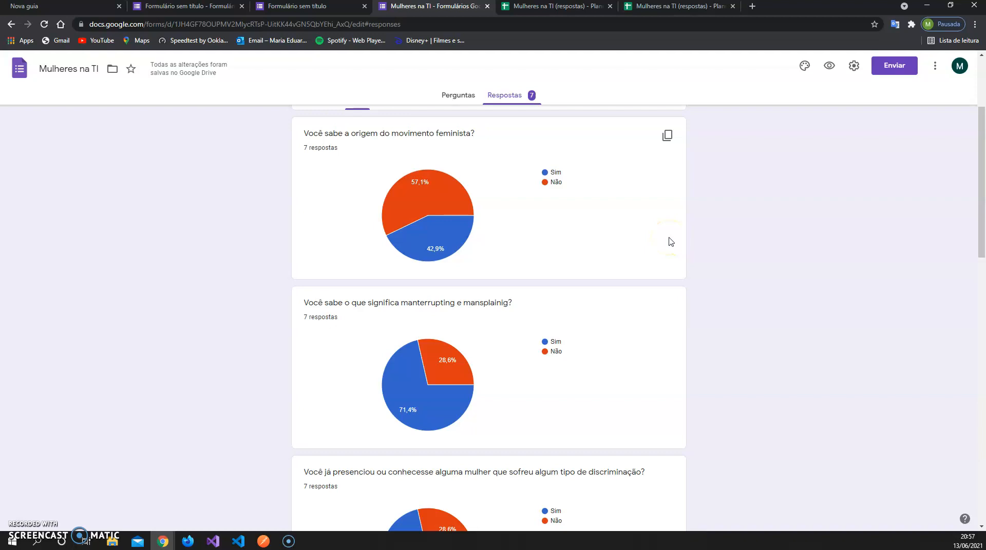
{"action": "scroll", "coordinate": [671, 242], "scroll_direction": "down", "scroll_amount": 3}
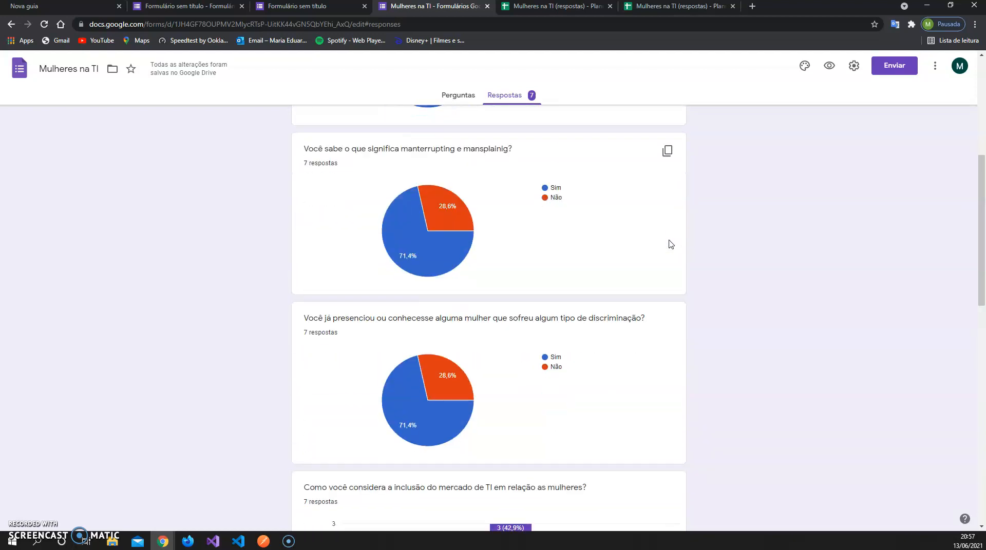
{"action": "scroll", "coordinate": [670, 244], "scroll_direction": "down", "scroll_amount": 1}
{"action": "scroll", "coordinate": [671, 244], "scroll_direction": "down", "scroll_amount": 4}
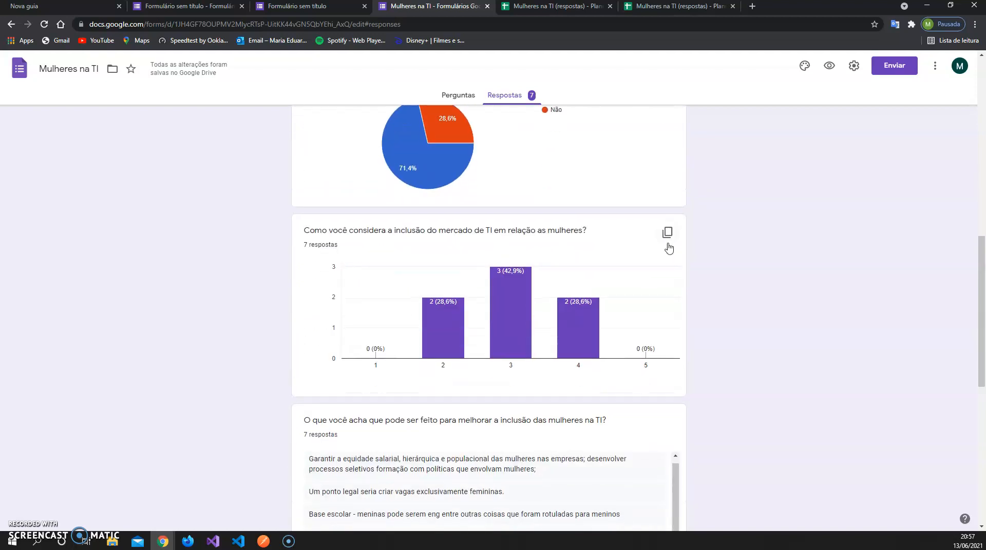
{"action": "scroll", "coordinate": [748, 275], "scroll_direction": "down", "scroll_amount": 8}
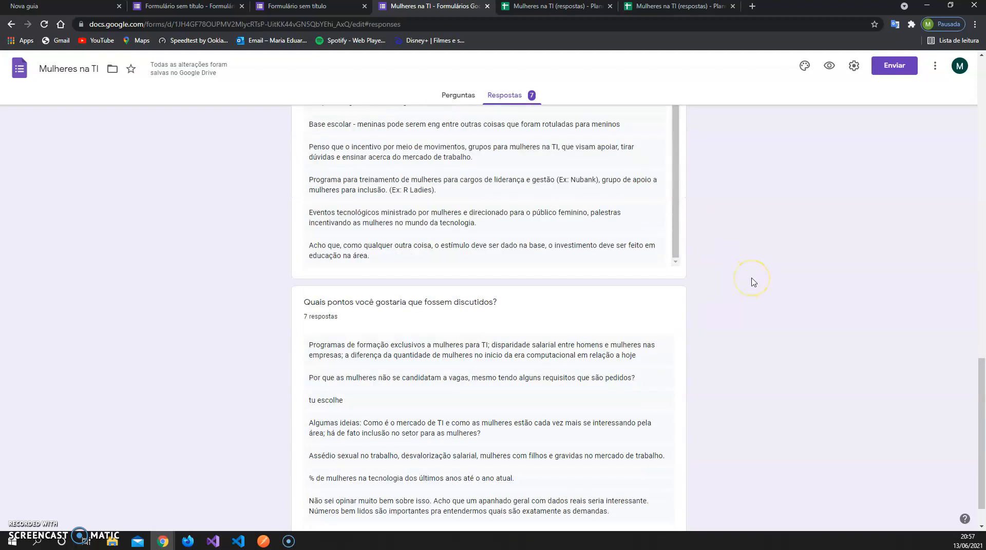
{"action": "scroll", "coordinate": [753, 281], "scroll_direction": "down", "scroll_amount": 1}
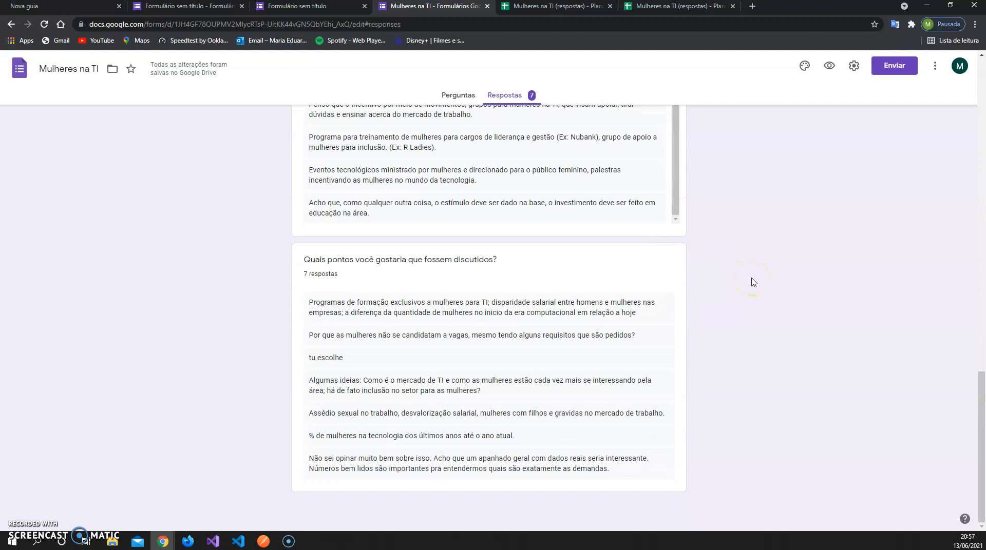
{"action": "scroll", "coordinate": [753, 282], "scroll_direction": "up", "scroll_amount": 12}
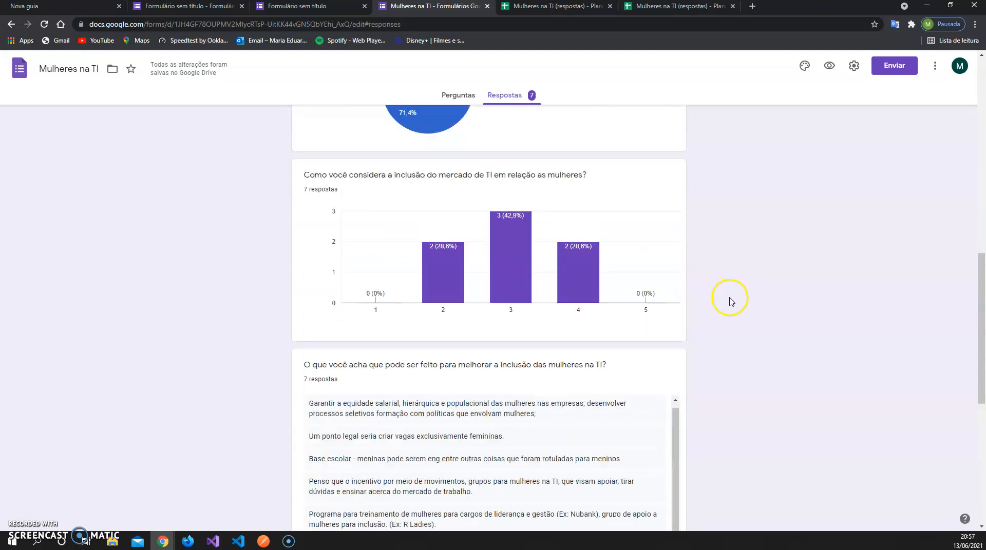
{"action": "scroll", "coordinate": [735, 307], "scroll_direction": "up", "scroll_amount": 7}
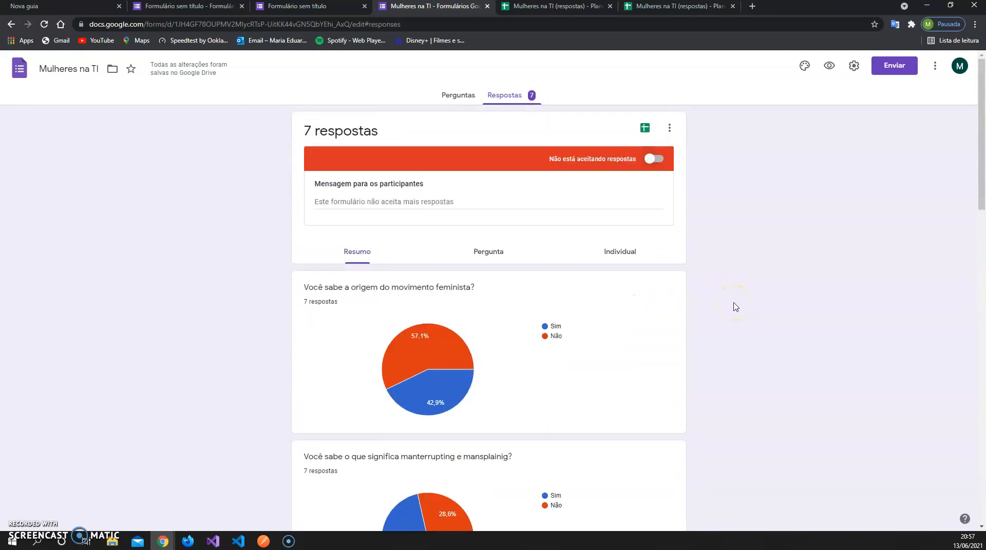
{"action": "left_click", "coordinate": [449, 97]}
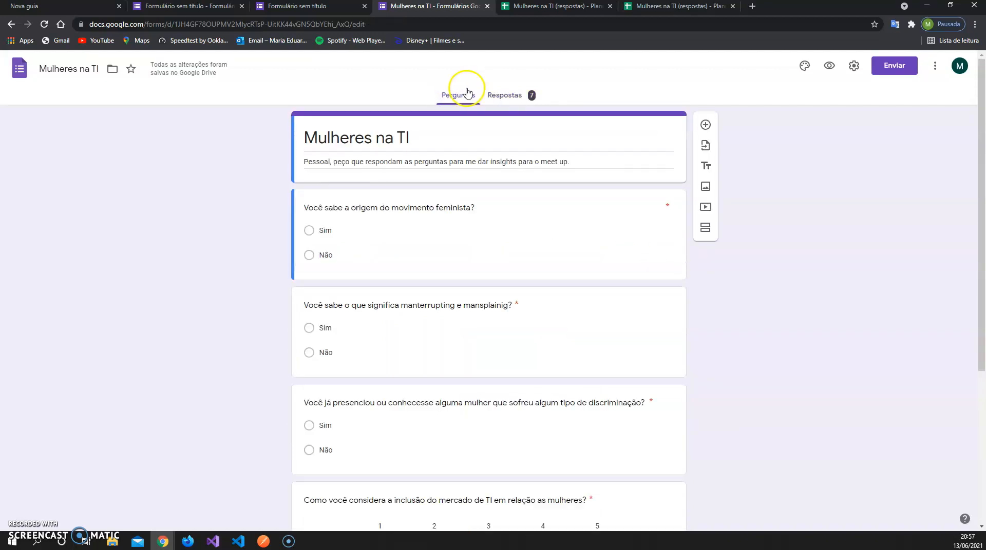